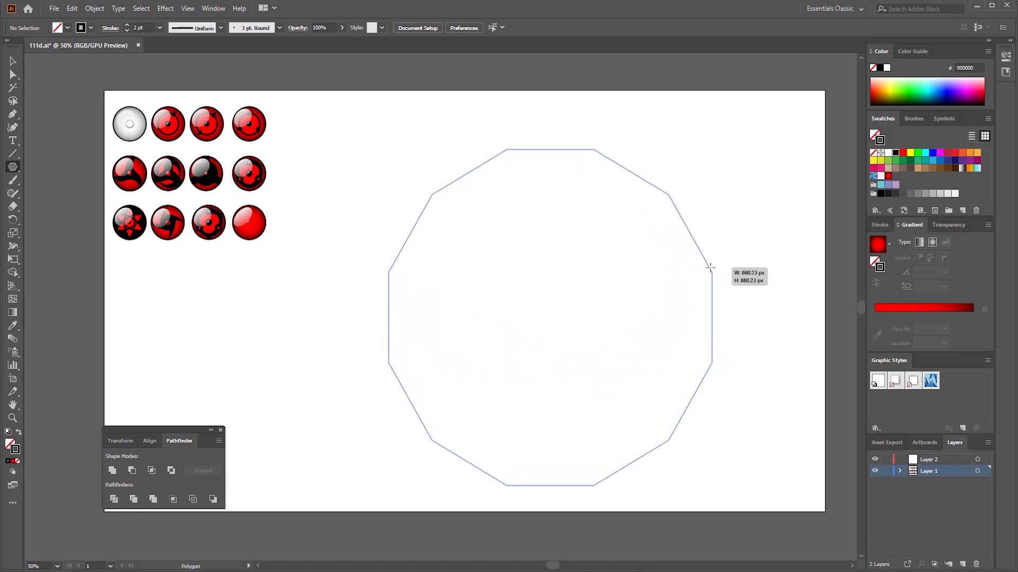
Rotate the twelve-sided polygon using the Rotate dialog.
{"action": "key", "text": "r"}
{"action": "left_click", "coordinate": [552, 312], "text": "alt"}
{"action": "type", "text": "360/12"}
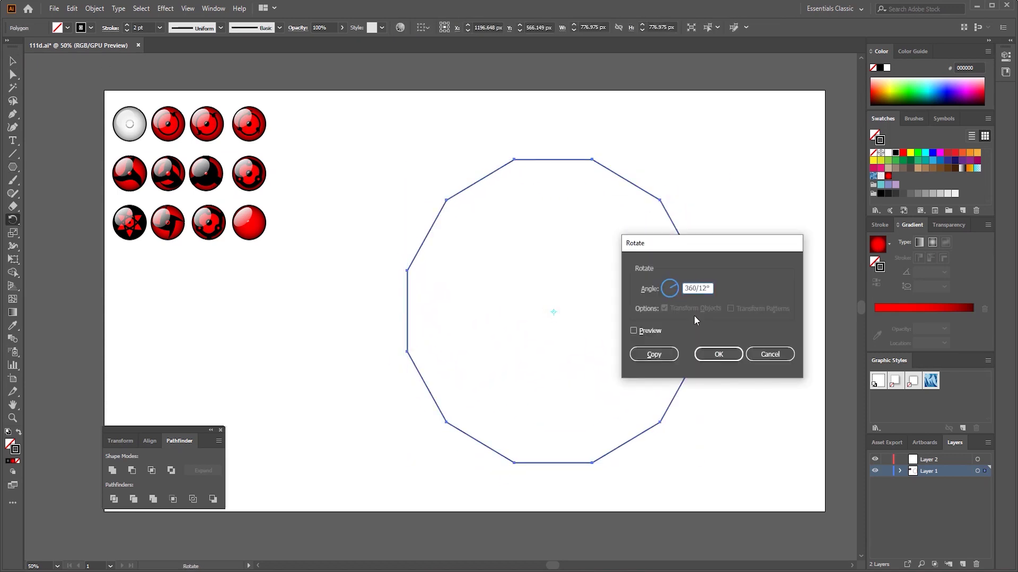
{"action": "left_click", "coordinate": [633, 330]}
{"action": "left_click", "coordinate": [719, 354]}
Draw a circle on the polygon's top vertex and two guide lines crossing its centre.
{"action": "key", "text": "ctrl+shift+a"}
{"action": "key", "text": "l"}
{"action": "left_click_drag", "start_coordinate": [552, 155], "coordinate": [588, 117]}
{"action": "key", "text": "r"}
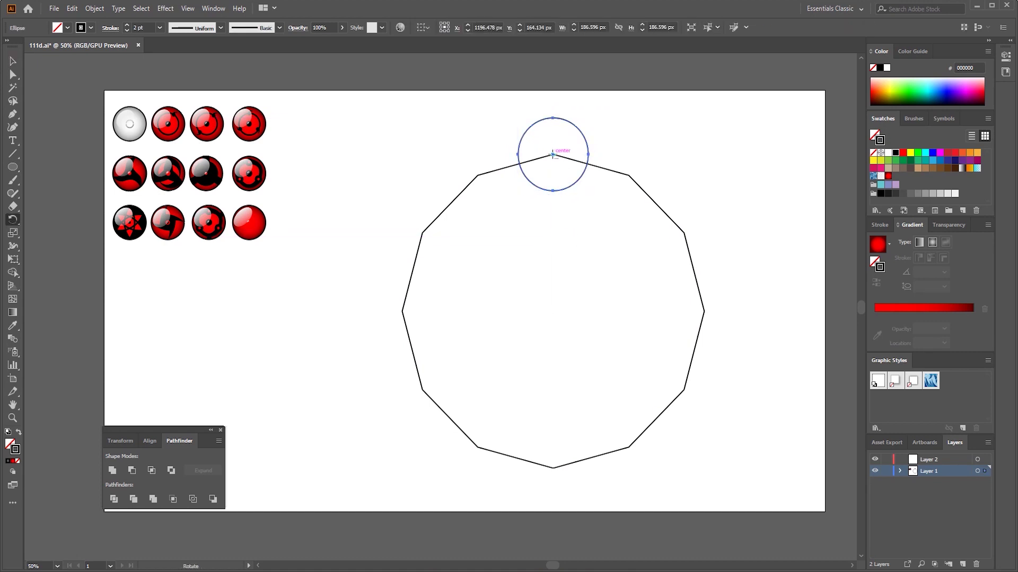
{"action": "left_click_drag", "start_coordinate": [402, 311], "coordinate": [704, 311]}
{"action": "left_click_drag", "start_coordinate": [684, 390], "coordinate": [422, 234]}
Rotate-copy the circle 30° around the polygon's centre and repeat to make twelve circles.
{"action": "key", "text": "Return"}
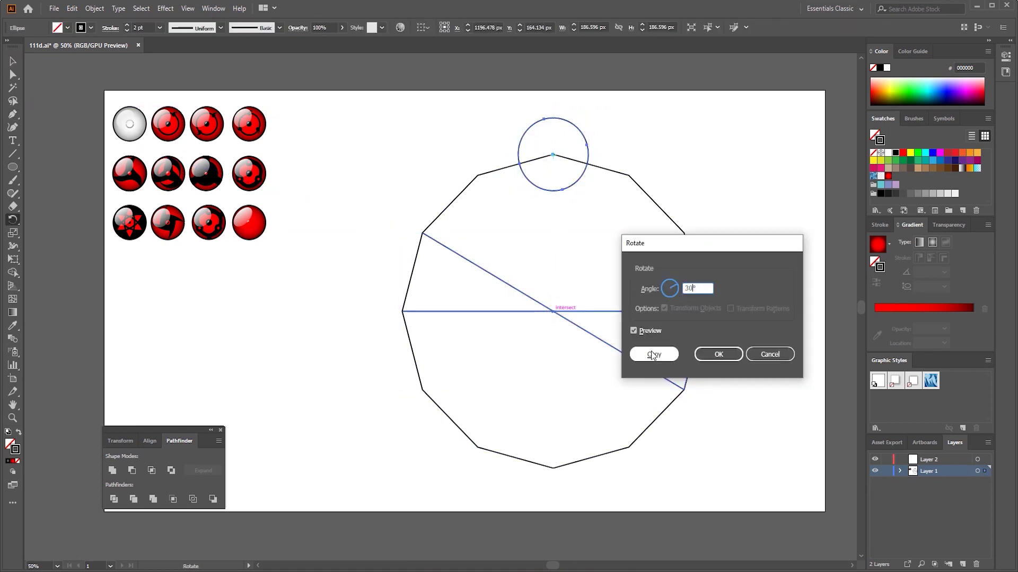
{"action": "left_click", "coordinate": [670, 354]}
{"action": "left_click", "coordinate": [552, 311], "text": "alt"}
{"action": "left_click", "coordinate": [654, 354]}
{"action": "key", "text": "ctrl+d"}
{"action": "key", "text": "ctrl+d"}
{"action": "key", "text": "ctrl+d"}
{"action": "key", "text": "ctrl+d"}
{"action": "key", "text": "ctrl+d"}
{"action": "key", "text": "Delete"}
Delete the guide lines and give all the artwork a 4 pt stroke.
{"action": "key", "text": "v"}
{"action": "key", "text": "ctrl+a"}
{"action": "double_click", "coordinate": [126, 25]}
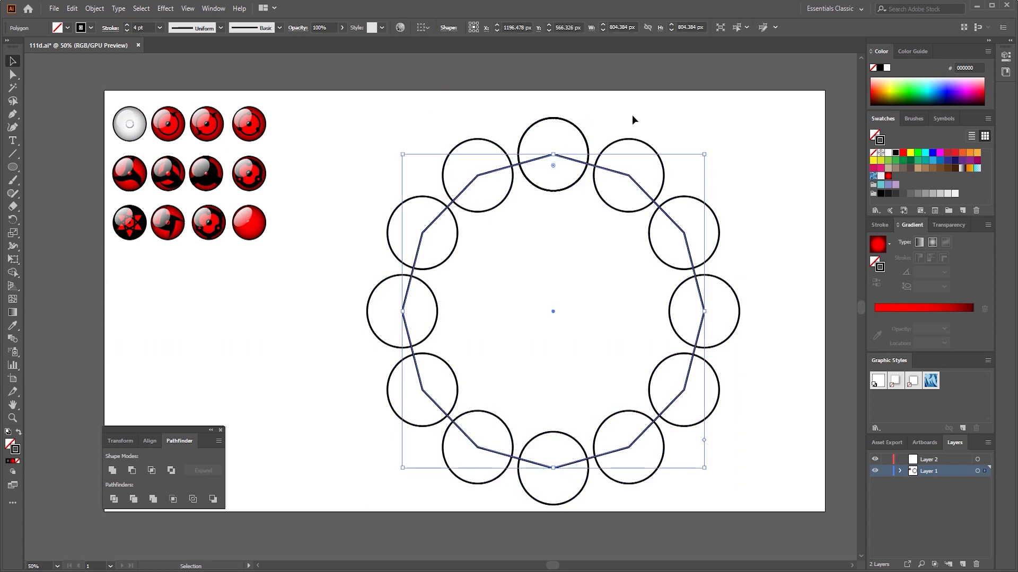
Apply Effect > Transform to the polygon, nesting twisted 90% copies inward.
{"action": "left_click", "coordinate": [684, 232]}
{"action": "left_click", "coordinate": [165, 8]}
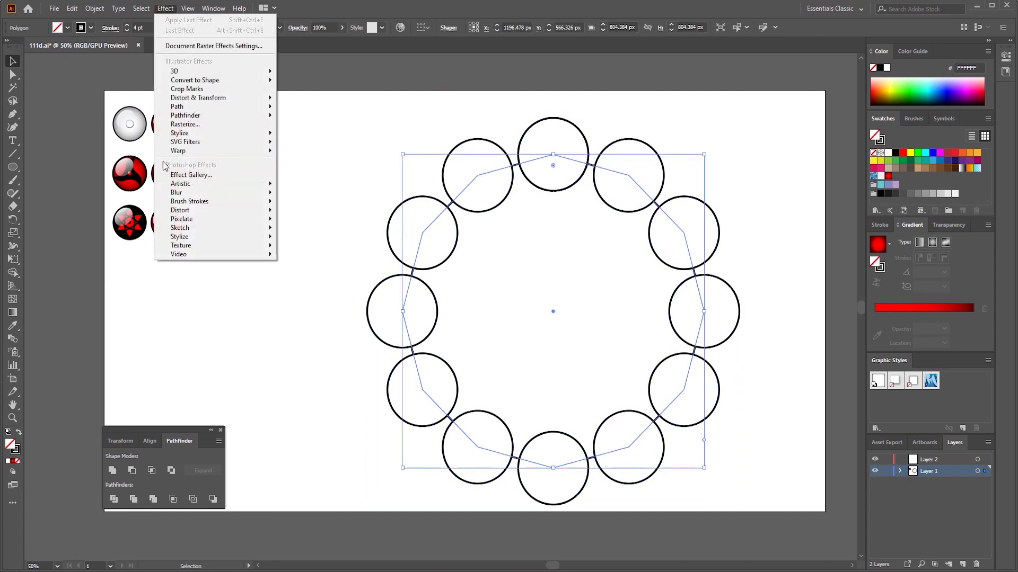
{"action": "left_click", "coordinate": [307, 131]}
{"action": "left_click", "coordinate": [637, 431]}
{"action": "left_click_drag", "start_coordinate": [689, 139], "coordinate": [818, 139]}
{"action": "left_click_drag", "start_coordinate": [808, 302], "coordinate": [868, 313]}
{"action": "left_click", "coordinate": [852, 430]}
Draw a small circle inside the top circle.
{"action": "left_click", "coordinate": [396, 113]}
{"action": "left_click", "coordinate": [552, 152]}
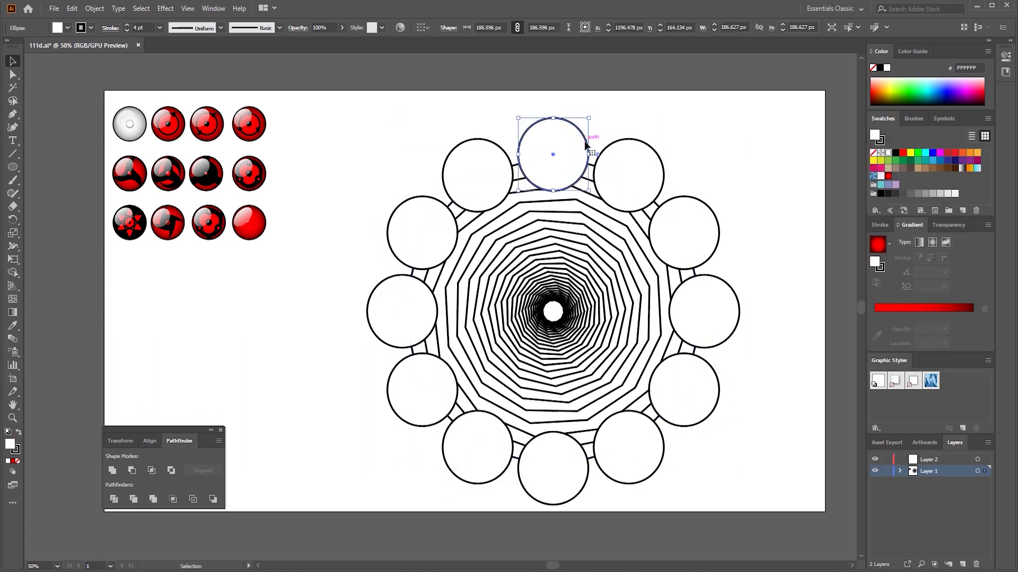
{"action": "key", "text": "l"}
{"action": "scroll", "coordinate": [555, 157], "scroll_direction": "up", "scroll_amount": 3}
{"action": "left_click_drag", "start_coordinate": [550, 149], "coordinate": [567, 131]}
Cut the small circle on both sides with Scissors and delete the side segments.
{"action": "scroll", "coordinate": [544, 148], "scroll_direction": "up", "scroll_amount": 4}
{"action": "scroll", "coordinate": [543, 149], "scroll_direction": "up", "scroll_amount": 3}
{"action": "key", "text": "c"}
{"action": "left_click", "coordinate": [804, 120]}
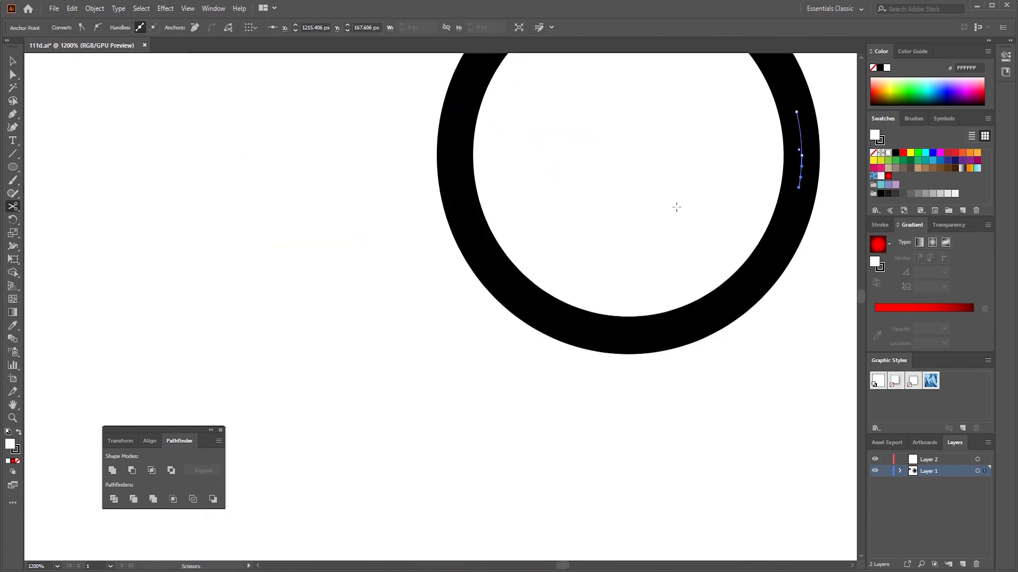
{"action": "key", "text": "Delete"}
{"action": "key", "text": "v"}
{"action": "scroll", "coordinate": [586, 185], "scroll_direction": "down", "scroll_amount": 4}
Stroke the two remaining ring arcs light grey.
{"action": "left_click", "coordinate": [627, 163]}
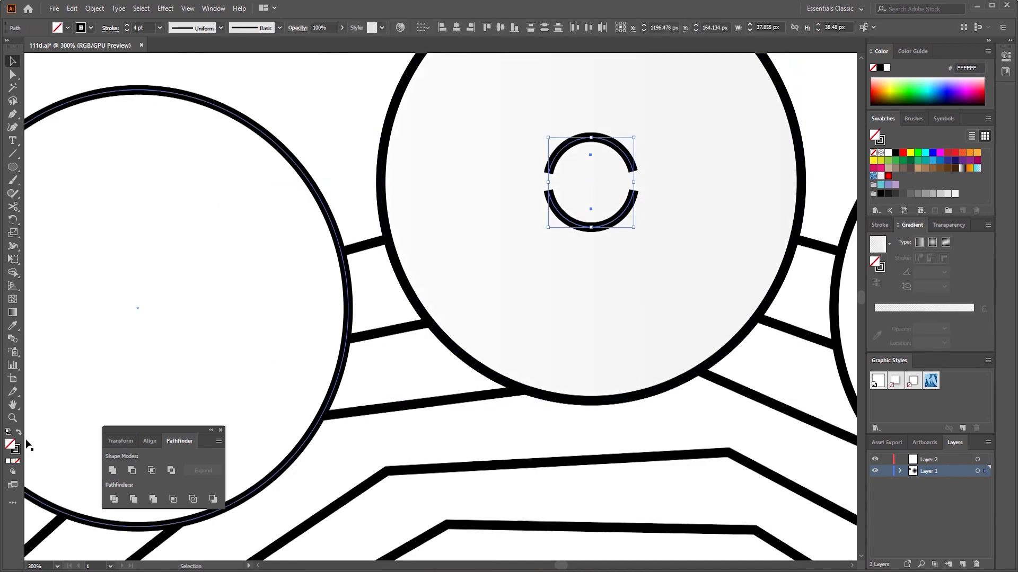
{"action": "left_click", "coordinate": [929, 195]}
{"action": "scroll", "coordinate": [681, 220], "scroll_direction": "down", "scroll_amount": 4}
{"action": "scroll", "coordinate": [636, 212], "scroll_direction": "up", "scroll_amount": 2}
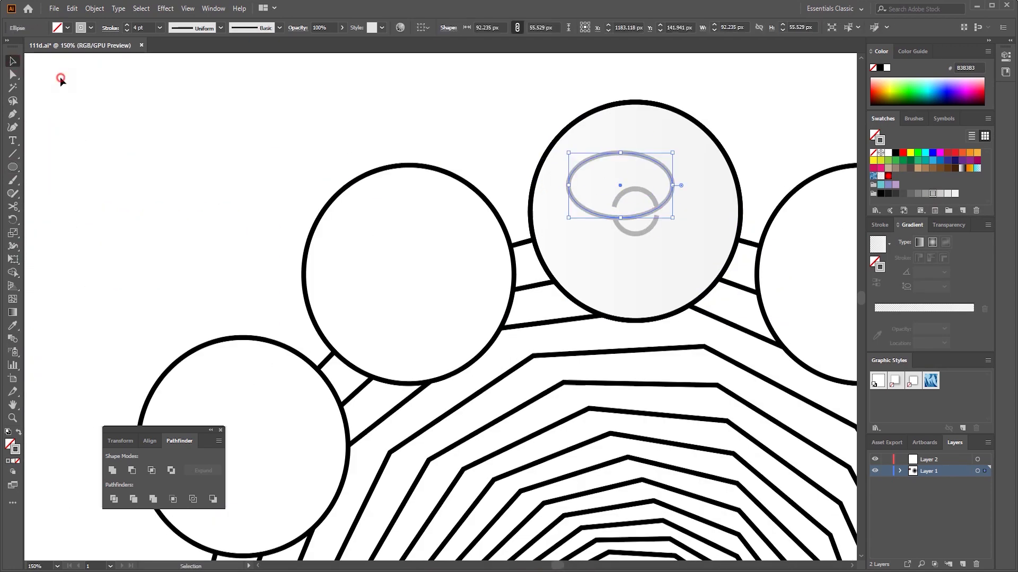
Apply a grey radial gradient, adjusting the dark end's colour and moving the midpoint outward.
{"action": "left_click", "coordinate": [590, 164]}
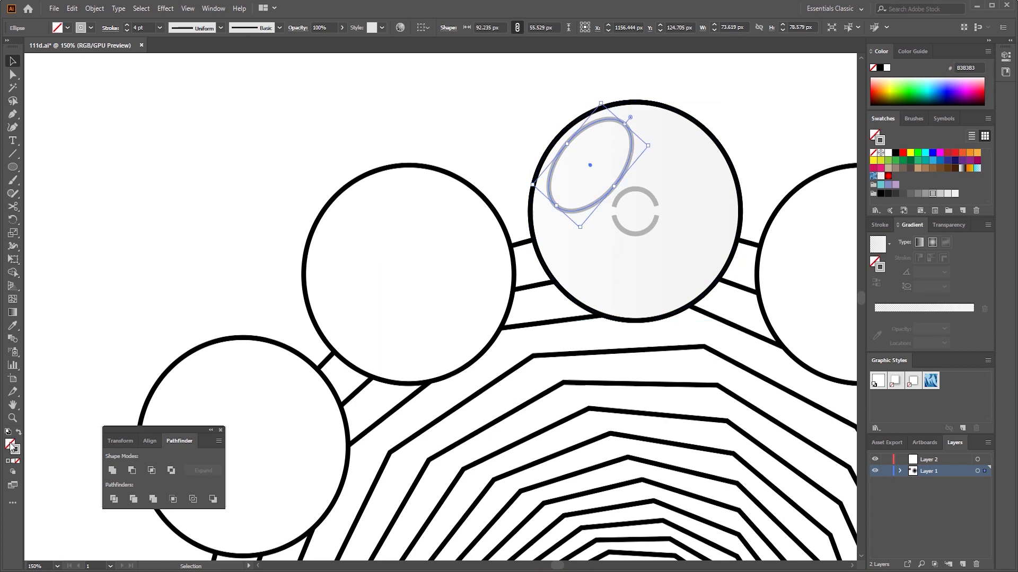
{"action": "left_click", "coordinate": [873, 176]}
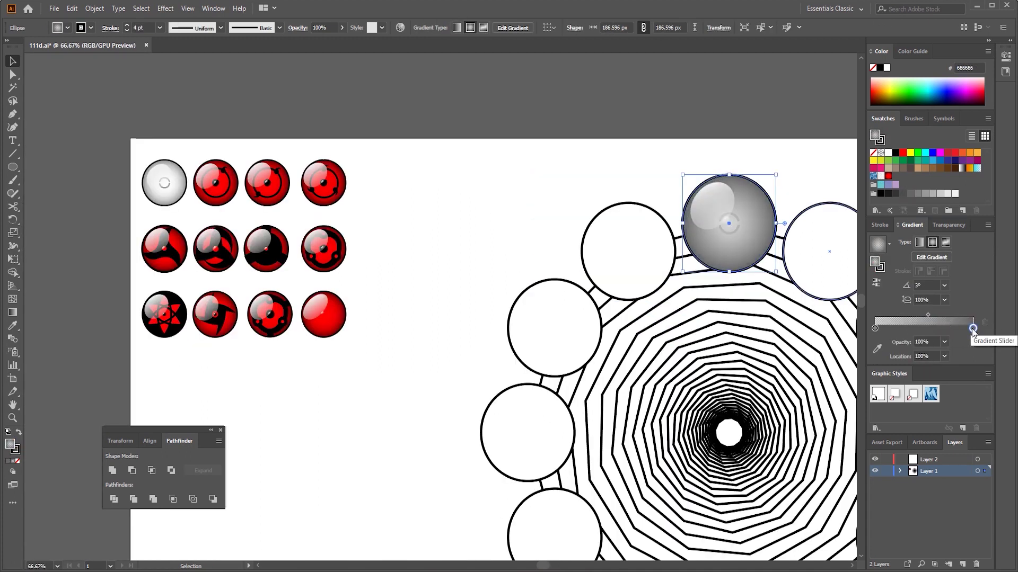
{"action": "double_click", "coordinate": [973, 329]}
{"action": "left_click_drag", "start_coordinate": [909, 371], "coordinate": [907, 372]}
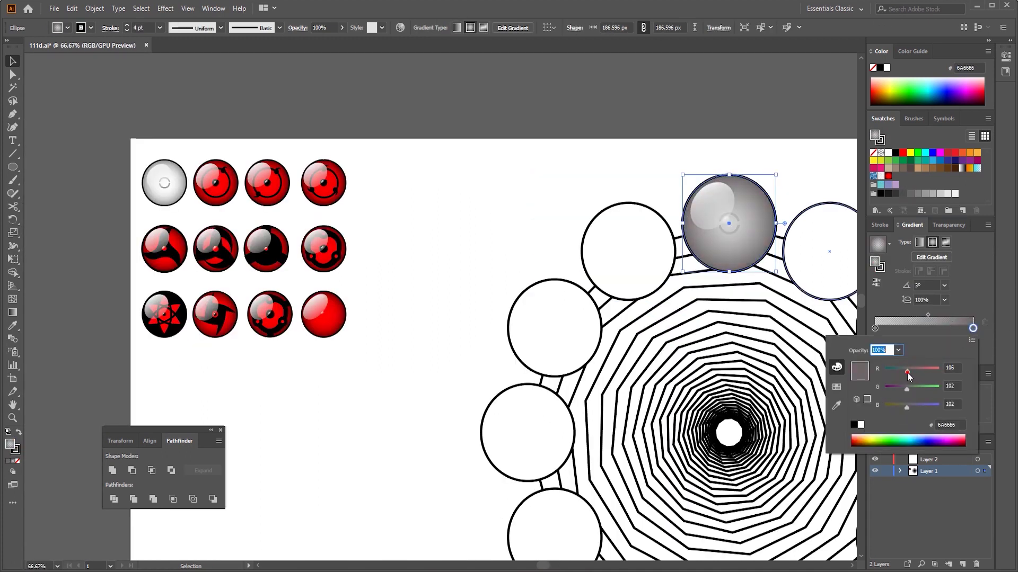
{"action": "left_click_drag", "start_coordinate": [928, 315], "coordinate": [954, 315]}
{"action": "left_click", "coordinate": [757, 147]}
{"action": "key", "text": "h"}
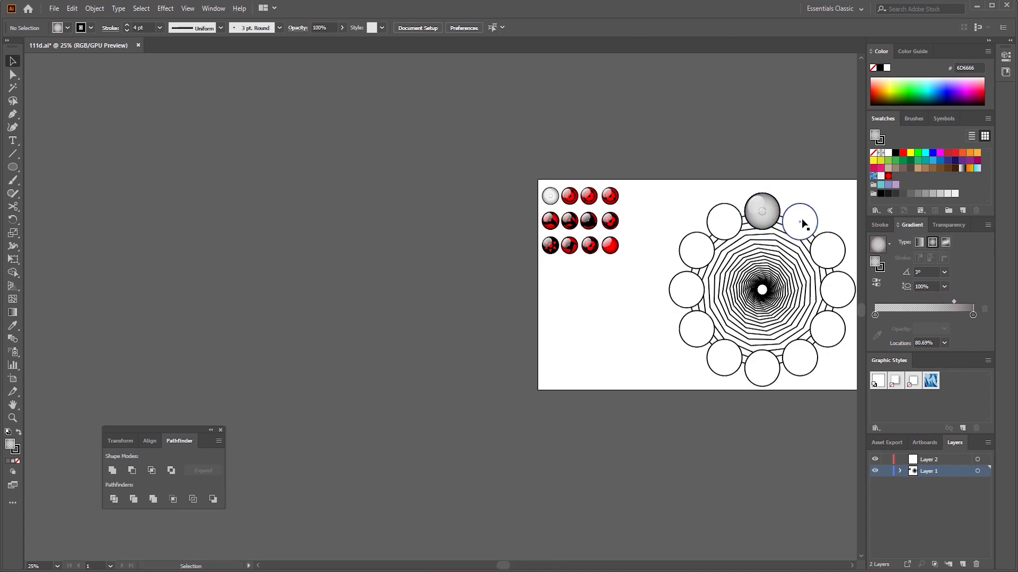
Fill the next circle with the red gradient and add an unfilled inner circle and pupil.
{"action": "left_click", "coordinate": [682, 221]}
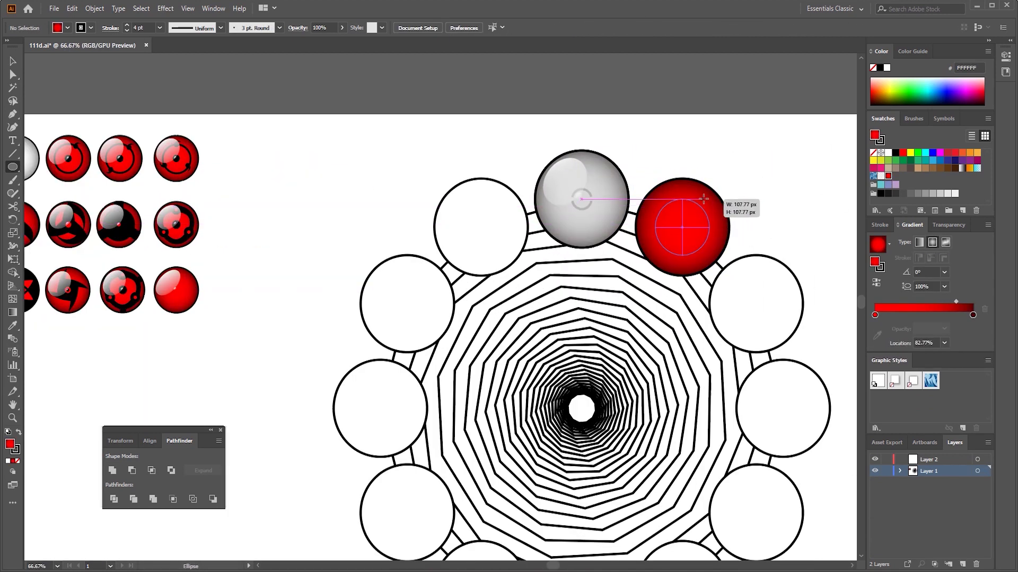
{"action": "left_click_drag", "start_coordinate": [705, 197], "coordinate": [706, 199]}
{"action": "left_click", "coordinate": [18, 461]}
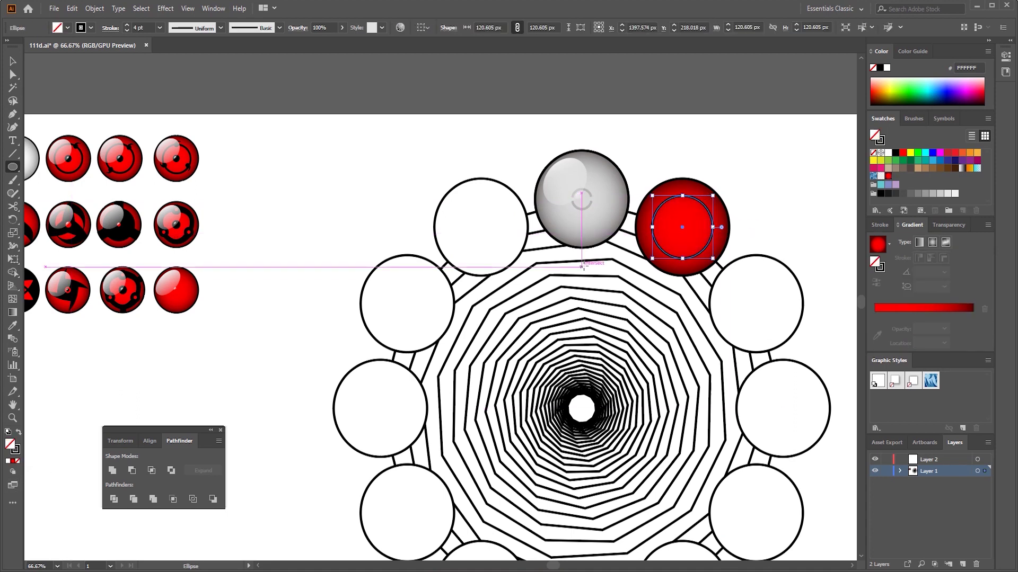
{"action": "key", "text": "ctrl+shift+a"}
{"action": "left_click_drag", "start_coordinate": [687, 221], "coordinate": [687, 223]}
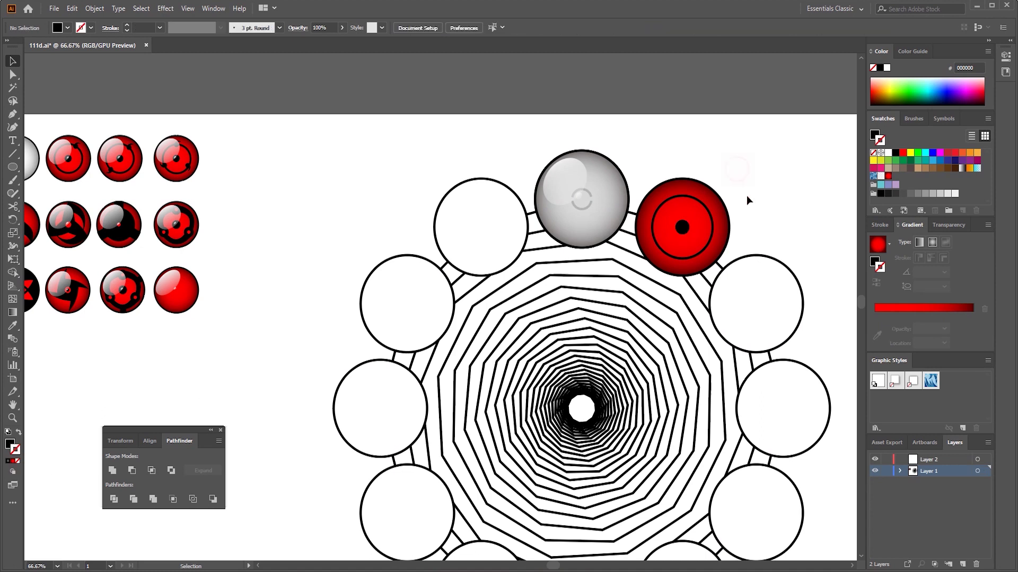
Draw a black dot with a curved Pen-tool tail to form a tomoe.
{"action": "key", "text": "ctrl+equal"}
{"action": "key", "text": "ctrl+equal"}
{"action": "left_click_drag", "start_coordinate": [669, 222], "coordinate": [583, 96]}
{"action": "key", "text": "ctrl+equal"}
{"action": "key", "text": "ctrl+equal"}
{"action": "key", "text": "p"}
{"action": "left_click", "coordinate": [510, 177]}
{"action": "left_click", "coordinate": [543, 171], "text": "ctrl"}
{"action": "left_click_drag", "start_coordinate": [539, 150], "coordinate": [582, 150]}
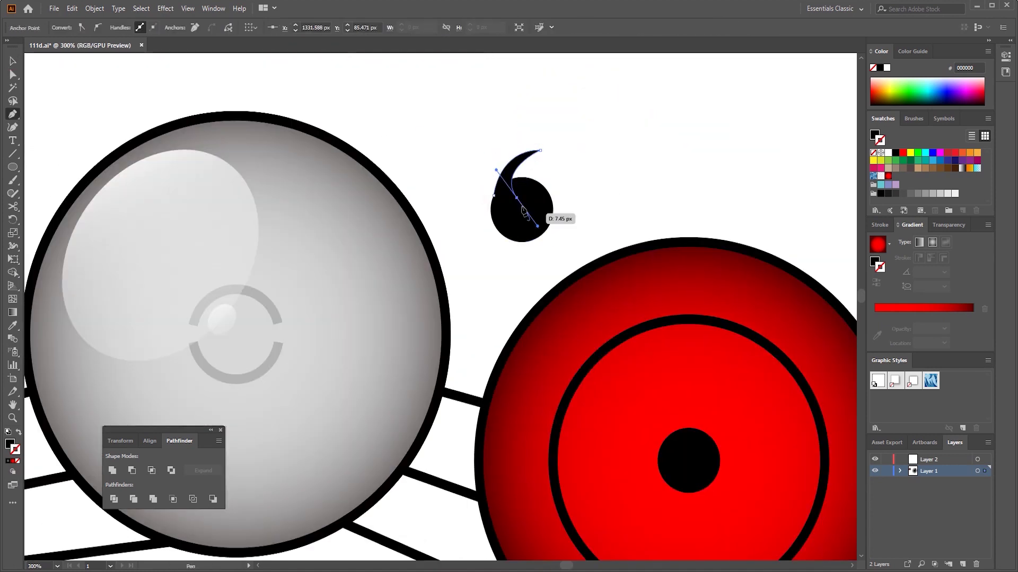
Scale the tomoe down and place it on the red ball's inner ring.
{"action": "left_click", "coordinate": [13, 60]}
{"action": "left_click_drag", "start_coordinate": [447, 118], "coordinate": [579, 200]}
{"action": "mouse_move", "coordinate": [553, 150]}
{"action": "left_mouse_down"}
{"action": "mouse_move", "coordinate": [555, 176]}
{"action": "mouse_move", "coordinate": [536, 180]}
{"action": "left_mouse_up"}
{"action": "left_click_drag", "start_coordinate": [763, 198], "coordinate": [640, 101]}
{"action": "left_click_drag", "start_coordinate": [400, 101], "coordinate": [648, 246]}
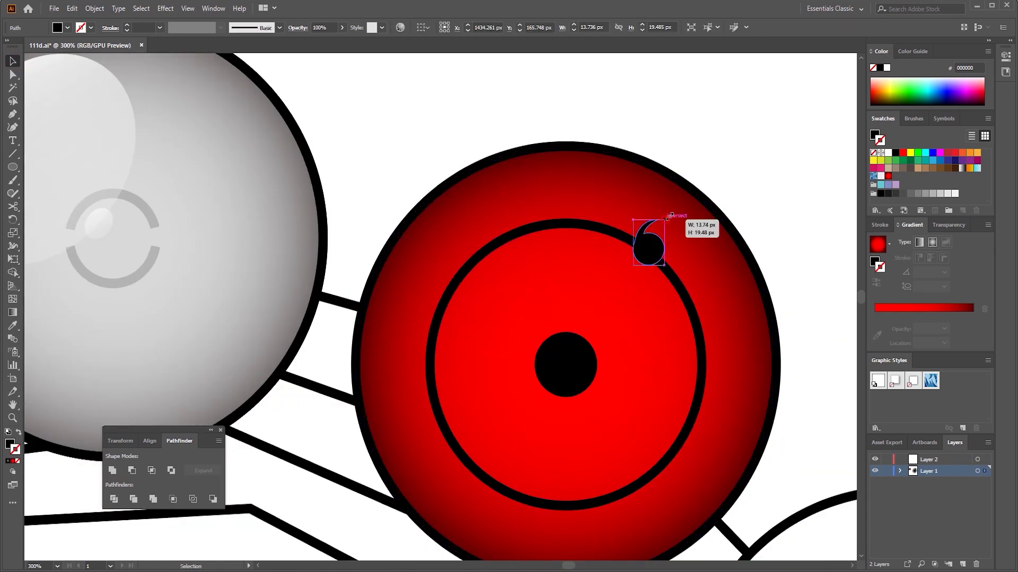
{"action": "left_click", "coordinate": [700, 268]}
{"action": "scroll", "coordinate": [710, 274], "scroll_direction": "down", "scroll_amount": 3}
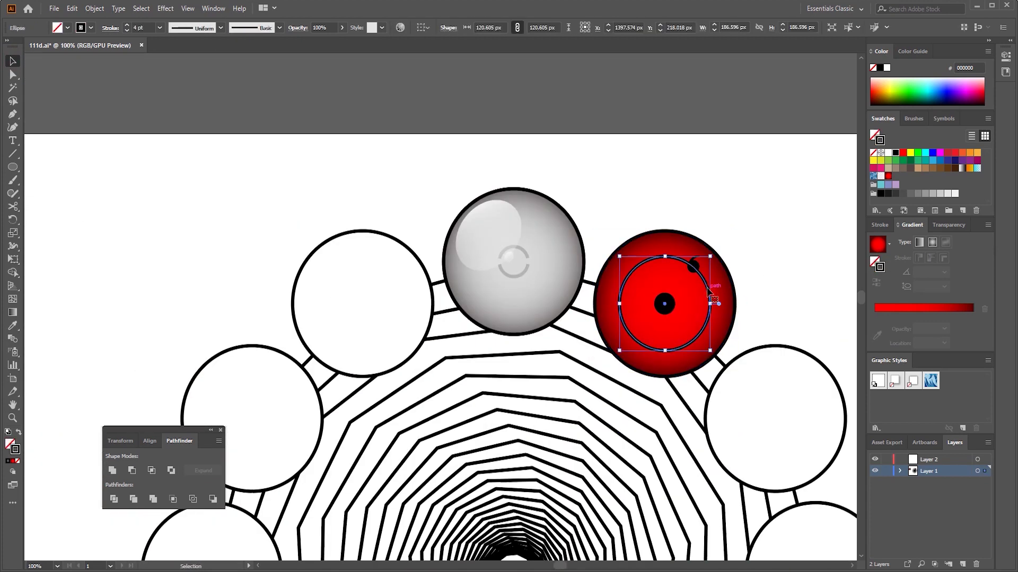
Alt-drag a copy of the grey ball's highlight onto the red ball.
{"action": "left_click", "coordinate": [693, 266]}
{"action": "scroll", "coordinate": [691, 278], "scroll_direction": "up", "scroll_amount": 1}
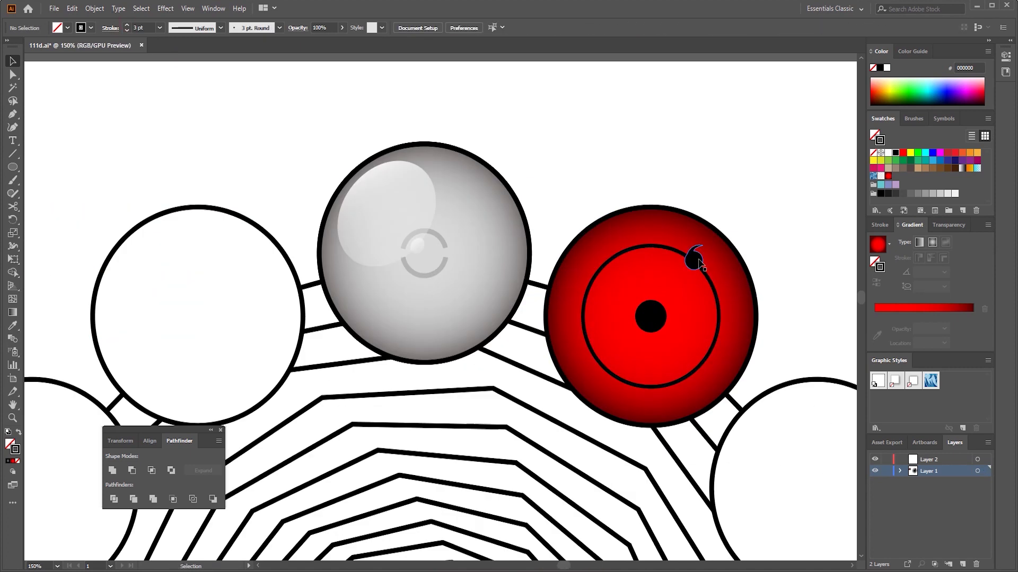
{"action": "scroll", "coordinate": [803, 239], "scroll_direction": "down", "scroll_amount": 2}
{"action": "scroll", "coordinate": [756, 234], "scroll_direction": "up", "scroll_amount": 1}
{"action": "scroll", "coordinate": [737, 215], "scroll_direction": "up", "scroll_amount": 2}
{"action": "left_click", "coordinate": [557, 215]}
{"action": "key", "text": "a"}
{"action": "left_click_drag", "start_coordinate": [583, 164], "coordinate": [584, 165]}
{"action": "left_click", "coordinate": [763, 191]}
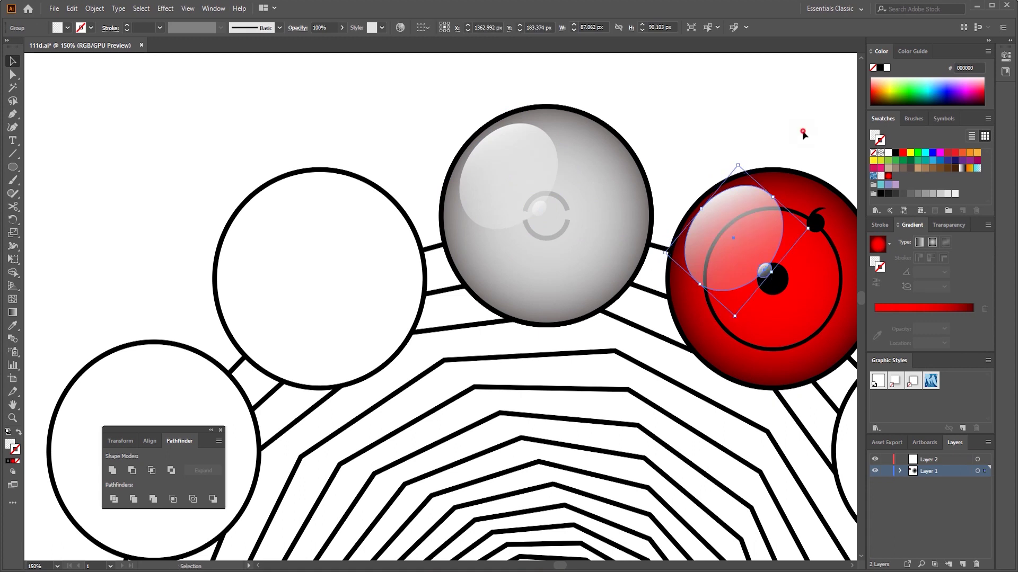
Copy the red ball, pupil, tomoe and inner ring onto the circle below.
{"action": "scroll", "coordinate": [721, 219], "scroll_direction": "down", "scroll_amount": 2}
{"action": "scroll", "coordinate": [698, 345], "scroll_direction": "up", "scroll_amount": 3}
{"action": "scroll", "coordinate": [742, 349], "scroll_direction": "up", "scroll_amount": 2}
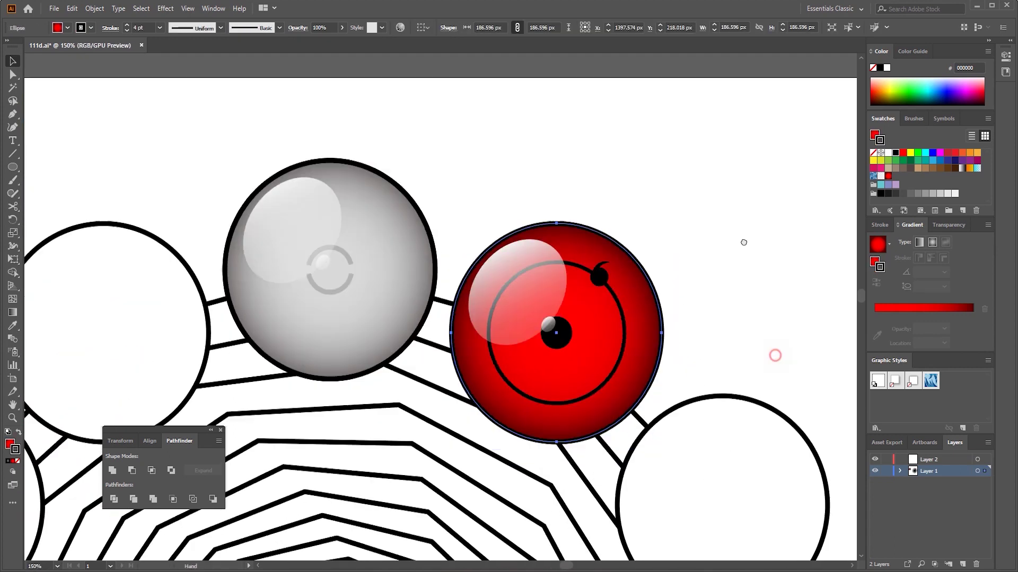
{"action": "left_click", "coordinate": [576, 188]}
{"action": "left_click", "coordinate": [532, 216], "text": "shift"}
{"action": "left_click_drag", "start_coordinate": [532, 216], "coordinate": [698, 384]}
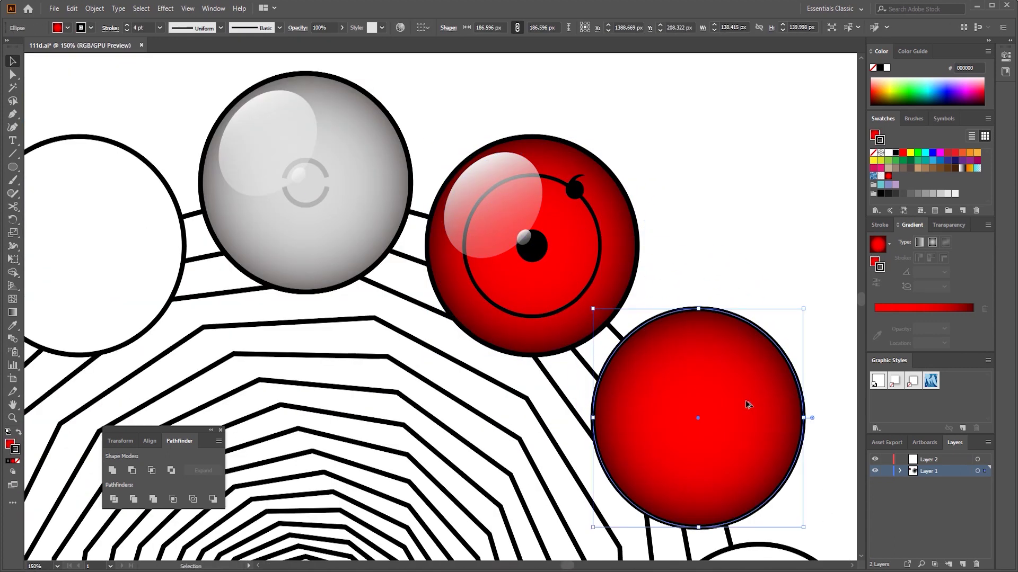
{"action": "scroll", "coordinate": [770, 345], "scroll_direction": "down", "scroll_amount": 1}
{"action": "left_click", "coordinate": [541, 183]}
{"action": "left_click_drag", "start_coordinate": [540, 183], "coordinate": [706, 354]}
{"action": "left_click_drag", "start_coordinate": [566, 202], "coordinate": [674, 309]}
Rotate-copy the lower eye's tomoe 180° around the pupil for a second tomoe.
{"action": "scroll", "coordinate": [797, 298], "scroll_direction": "down", "scroll_amount": 1}
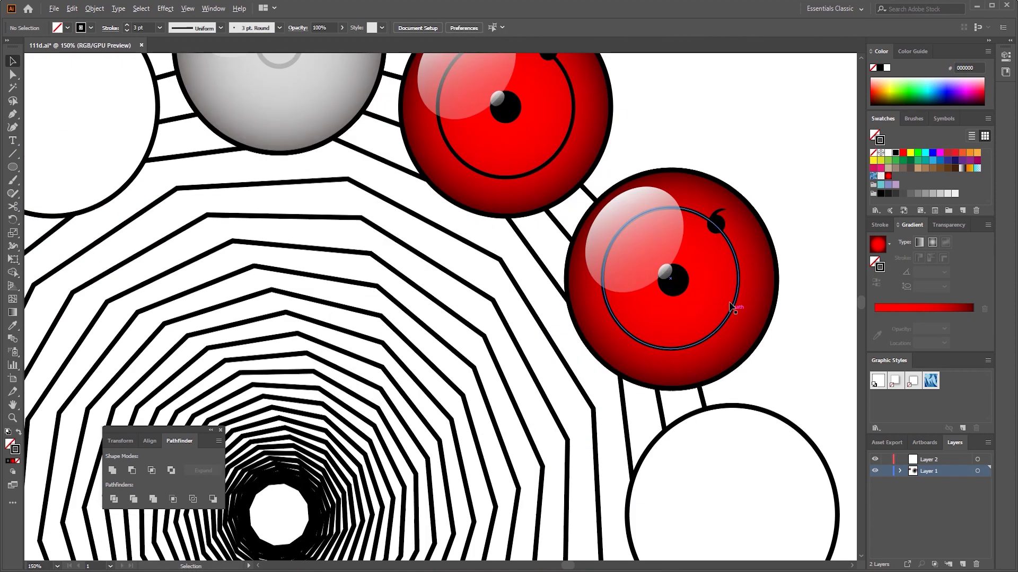
{"action": "left_click", "coordinate": [716, 221]}
{"action": "scroll", "coordinate": [634, 263], "scroll_direction": "down", "scroll_amount": 1}
{"action": "left_click", "coordinate": [612, 238], "text": "alt"}
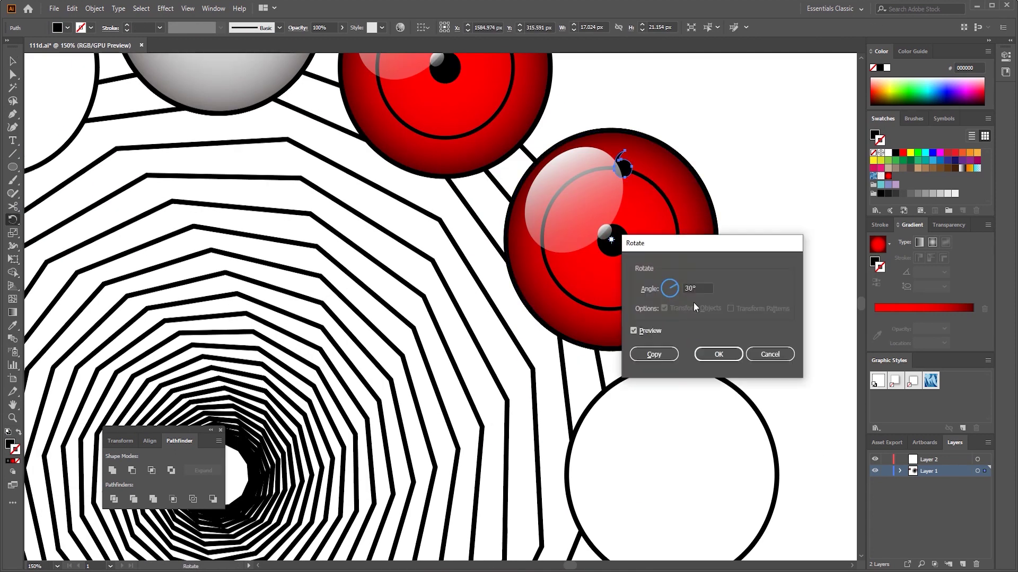
{"action": "left_click", "coordinate": [656, 352]}
{"action": "key", "text": "ctrl+minus"}
{"action": "key", "text": "ctrl+minus"}
{"action": "left_click_drag", "start_coordinate": [770, 248], "coordinate": [731, 215]}
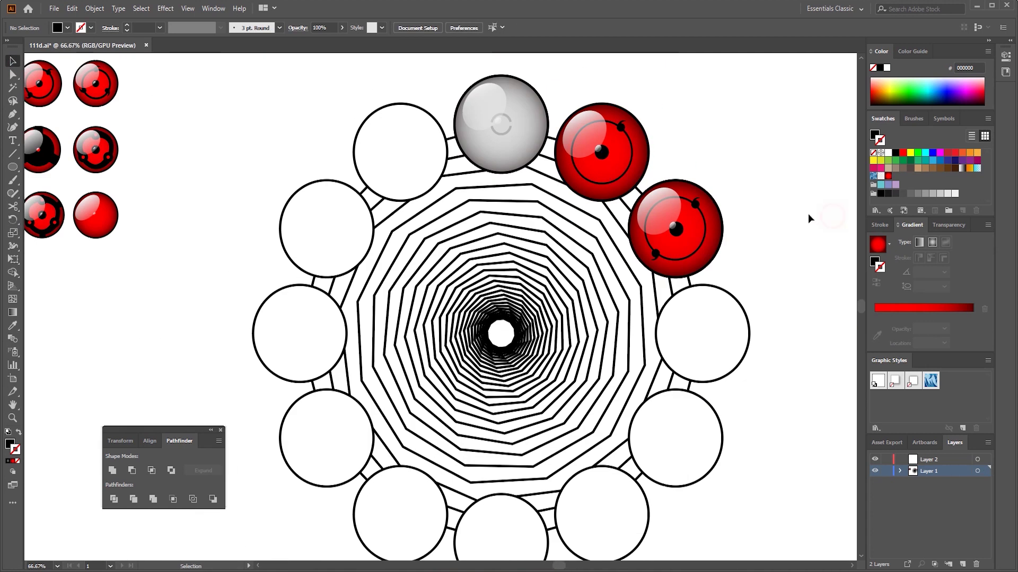
Give the third circle the red ball's fill and copy the ring and pupil onto it.
{"action": "key", "text": "ctrl+plus"}
{"action": "left_click", "coordinate": [689, 302]}
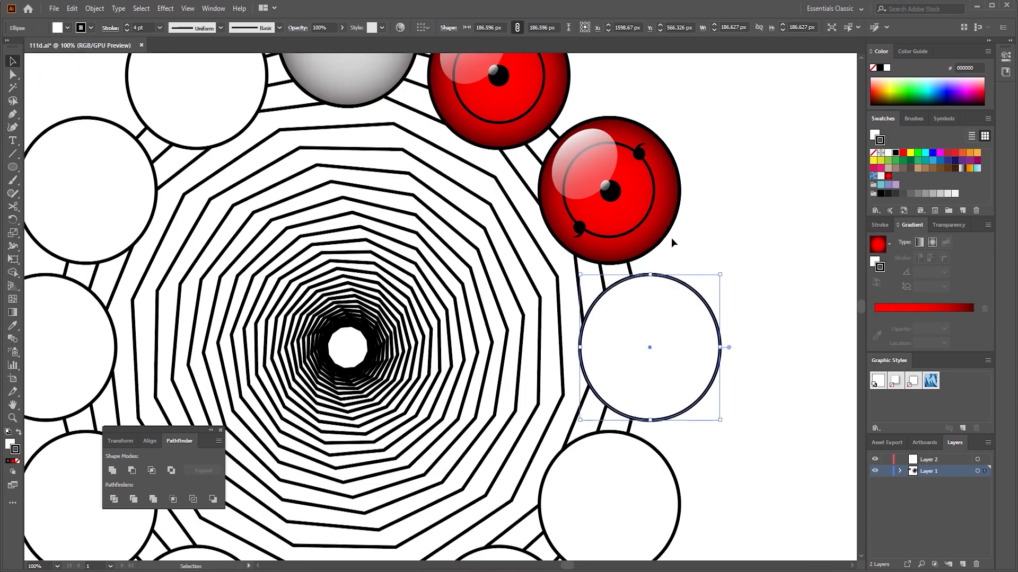
{"action": "key", "text": "i"}
{"action": "left_click", "coordinate": [654, 206]}
{"action": "key", "text": "v"}
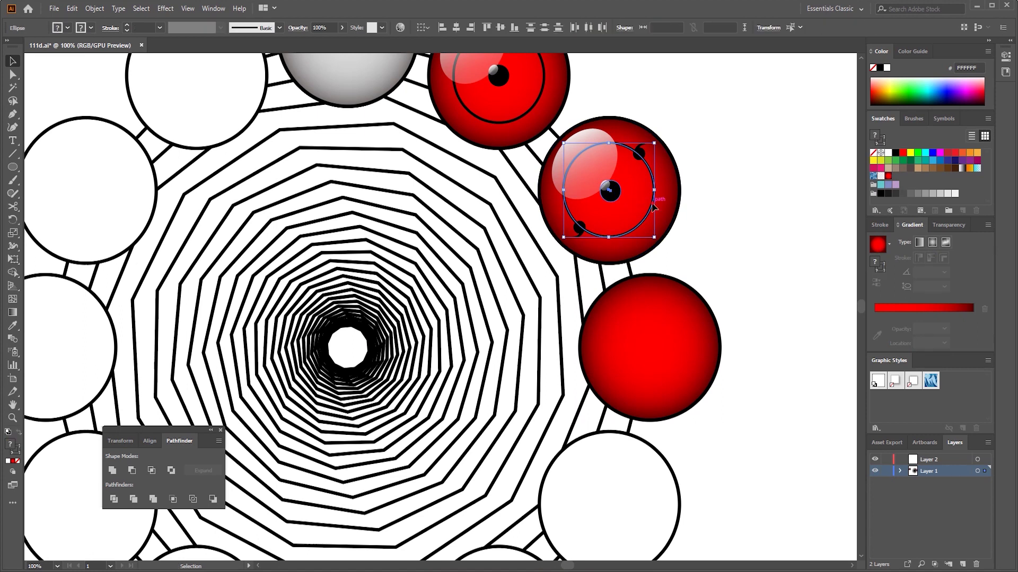
{"action": "left_click_drag", "start_coordinate": [694, 362], "coordinate": [694, 363]}
{"action": "left_click", "coordinate": [788, 326]}
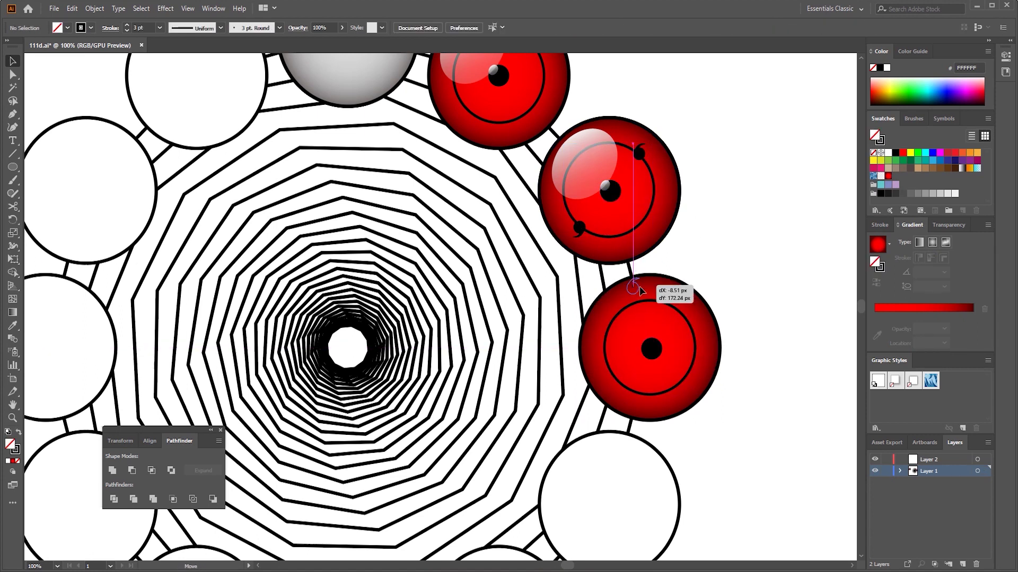
Copy a tomoe onto the third orb's ring and rotate-copy it twice for three tomoe.
{"action": "left_click_drag", "start_coordinate": [639, 290], "coordinate": [656, 305]}
{"action": "key", "text": "ctrl+plus"}
{"action": "left_click", "coordinate": [636, 327], "text": "alt"}
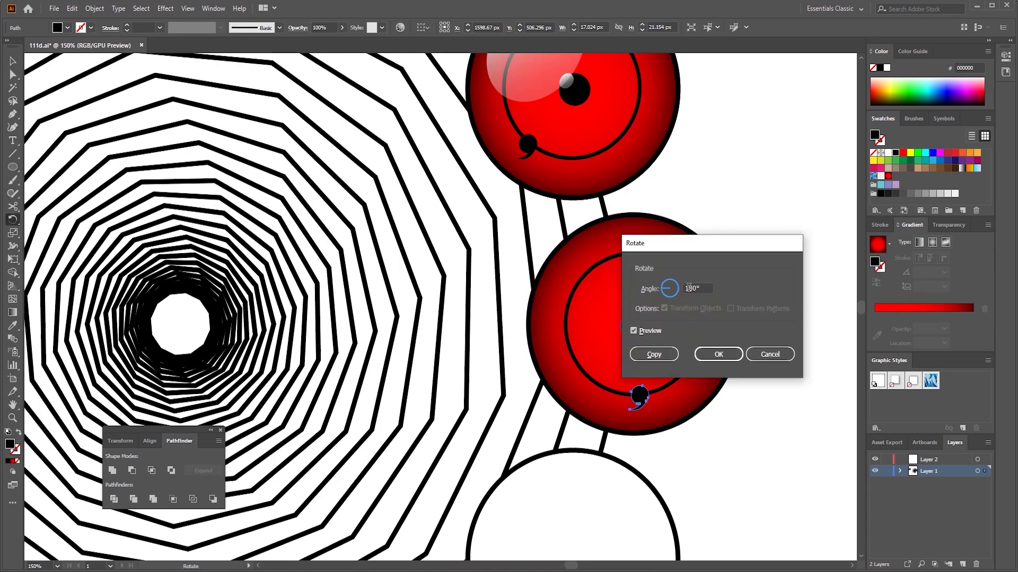
{"action": "left_click", "coordinate": [654, 354]}
{"action": "key", "text": "ctrl+d"}
Copy the glossy highlight onto the third orb and zoom out to the whole artboard.
{"action": "left_click_drag", "start_coordinate": [559, 82], "coordinate": [636, 320]}
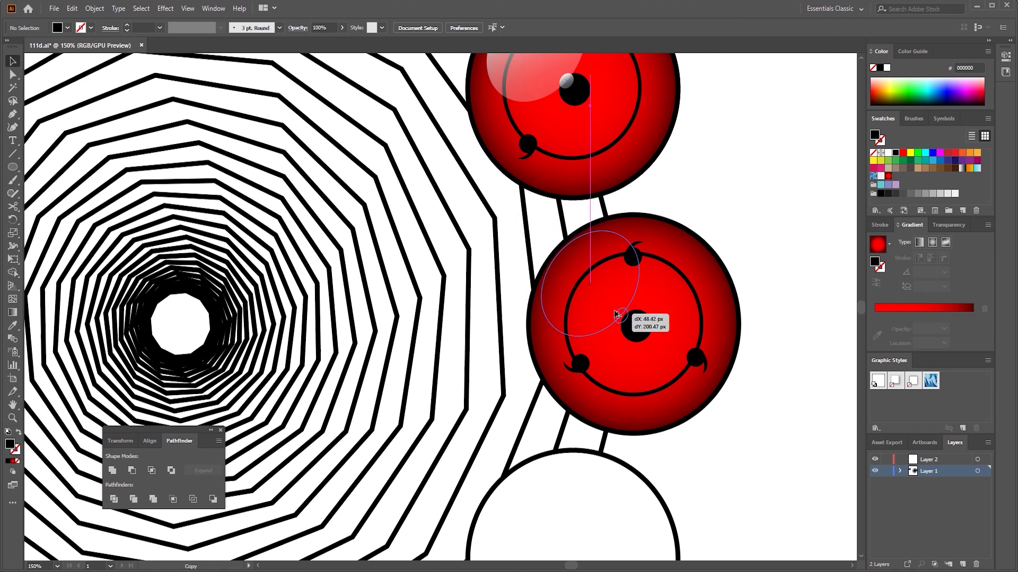
{"action": "key", "text": "ctrl+0"}
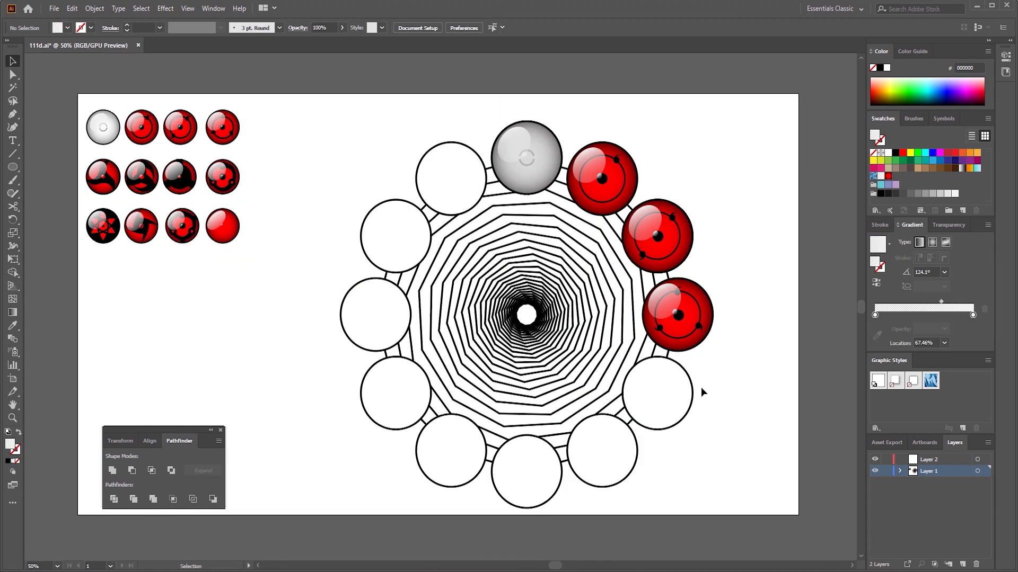
{"action": "scroll", "coordinate": [717, 380], "scroll_direction": "up", "scroll_amount": 2}
{"action": "left_click", "coordinate": [624, 385]}
{"action": "scroll", "coordinate": [693, 357], "scroll_direction": "down", "scroll_amount": 2}
{"action": "left_click", "coordinate": [518, 177]}
{"action": "scroll", "coordinate": [518, 177], "scroll_direction": "up", "scroll_amount": 1}
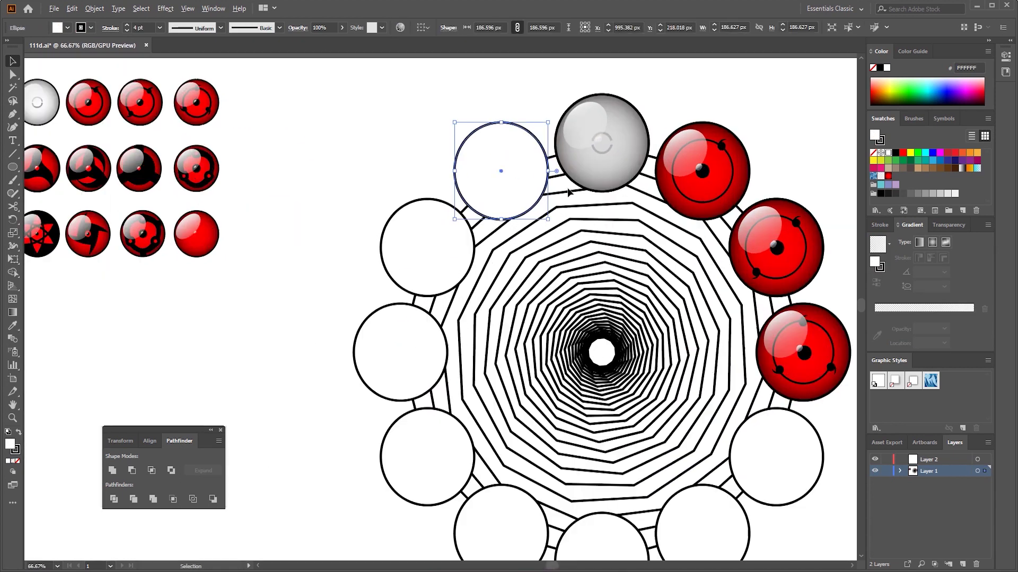
Fill the white circle with the red gradient and copy the glossy highlight onto it.
{"action": "left_click_drag", "start_coordinate": [895, 184], "coordinate": [493, 188]}
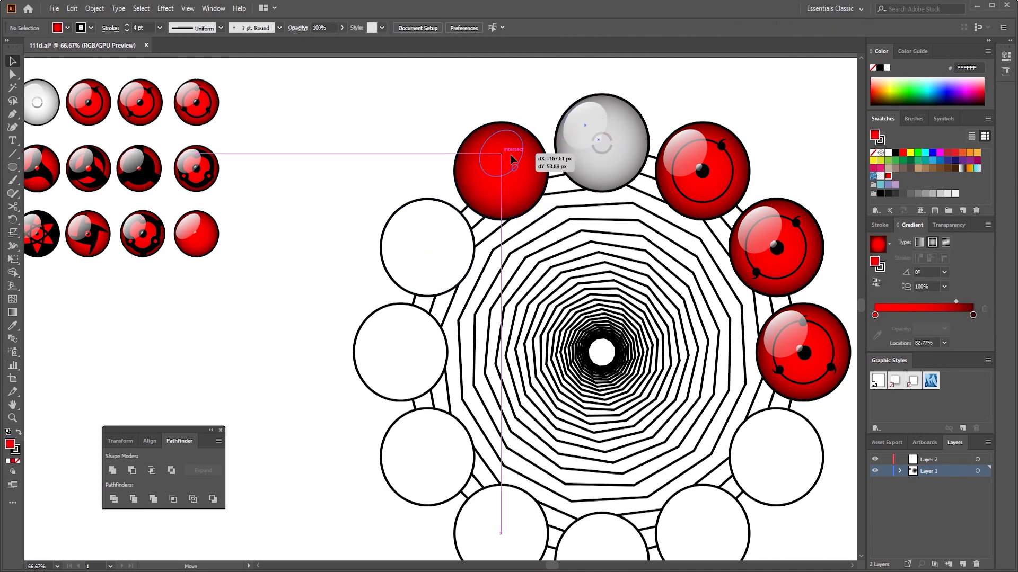
{"action": "left_click_drag", "start_coordinate": [543, 142], "coordinate": [476, 155]}
{"action": "left_click", "coordinate": [341, 142]}
{"action": "left_click", "coordinate": [329, 164]}
{"action": "scroll", "coordinate": [316, 172], "scroll_direction": "down", "scroll_amount": 1}
{"action": "scroll", "coordinate": [346, 188], "scroll_direction": "up", "scroll_amount": 1}
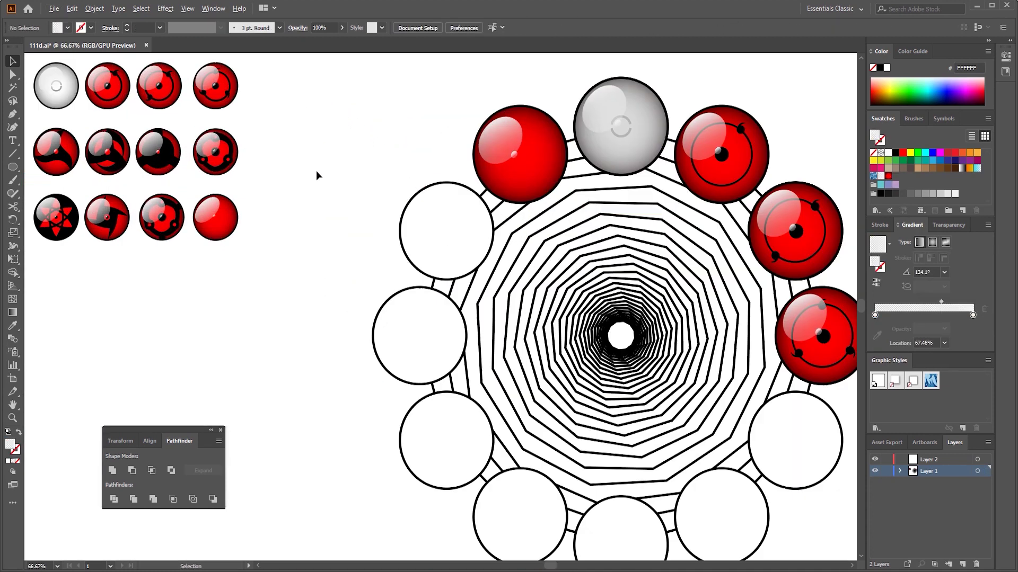
{"action": "key", "text": "i"}
{"action": "left_click", "coordinate": [519, 154]}
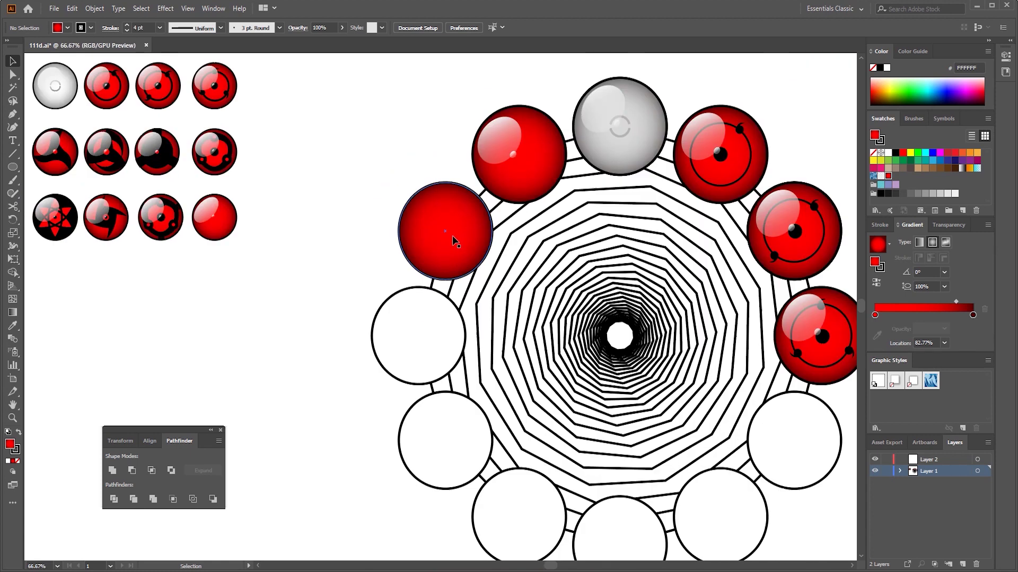
{"action": "key", "text": "ctrl+plus"}
{"action": "key", "text": "ctrl+plus"}
{"action": "key", "text": "ctrl+plus"}
Draw a small ring on the orb and rotate-copy it into three rings around the centre.
{"action": "key", "text": "l"}
{"action": "left_click_drag", "start_coordinate": [434, 329], "coordinate": [443, 304]}
{"action": "left_click_drag", "start_coordinate": [458, 150], "coordinate": [458, 136]}
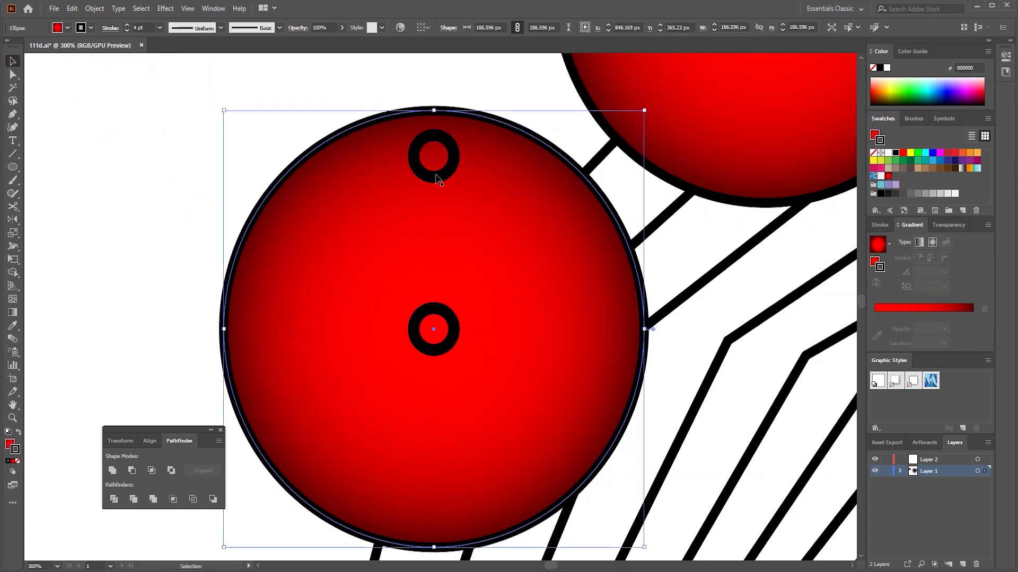
{"action": "left_click_drag", "start_coordinate": [465, 125], "coordinate": [467, 127]}
{"action": "key", "text": "r"}
{"action": "left_click", "coordinate": [435, 331], "text": "alt"}
{"action": "left_click", "coordinate": [660, 354]}
{"action": "key", "text": "ctrl+d"}
{"action": "key", "text": "v"}
{"action": "key", "text": "ctrl+shift+a"}
Draw a large ring through the three small rings and a crescent pen path over it.
{"action": "key", "text": "l"}
{"action": "left_click_drag", "start_coordinate": [433, 330], "coordinate": [504, 162]}
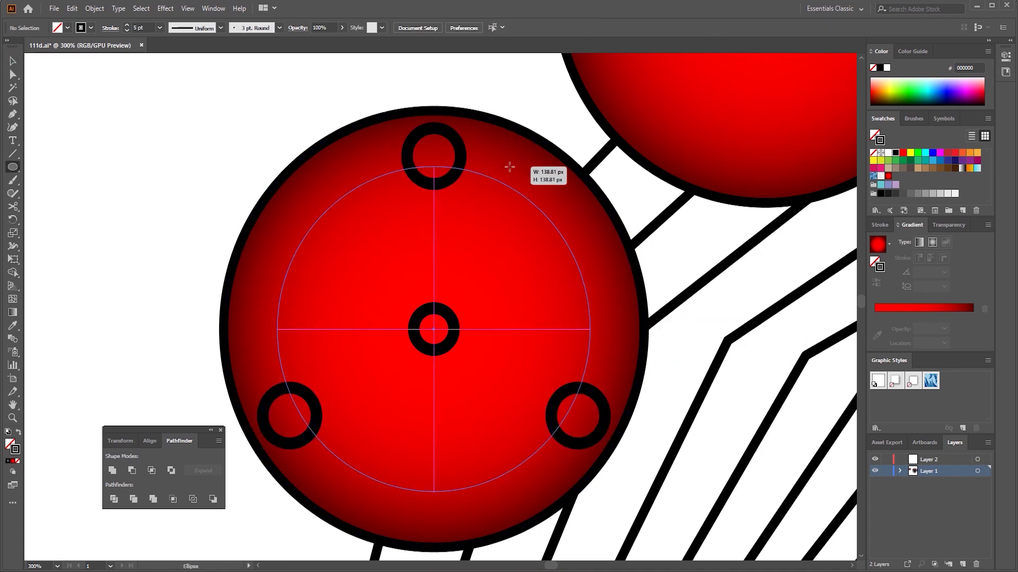
{"action": "key", "text": "ctrl+minus"}
{"action": "left_click", "coordinate": [196, 279]}
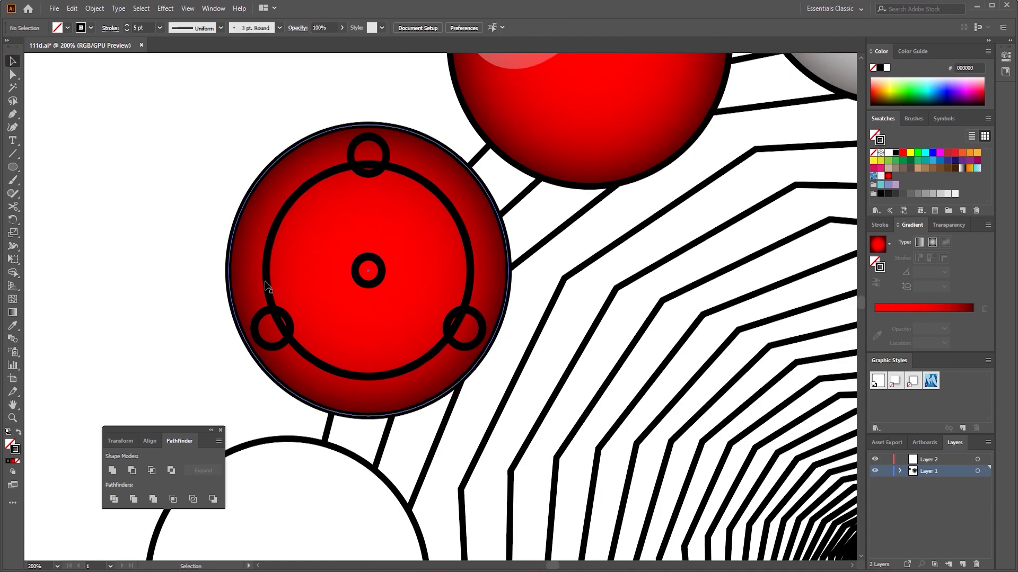
{"action": "key", "text": "p"}
{"action": "scroll", "coordinate": [269, 286], "scroll_direction": "up", "scroll_amount": 3}
{"action": "left_click", "coordinate": [243, 424]}
{"action": "left_click_drag", "start_coordinate": [319, 120], "coordinate": [429, 130]}
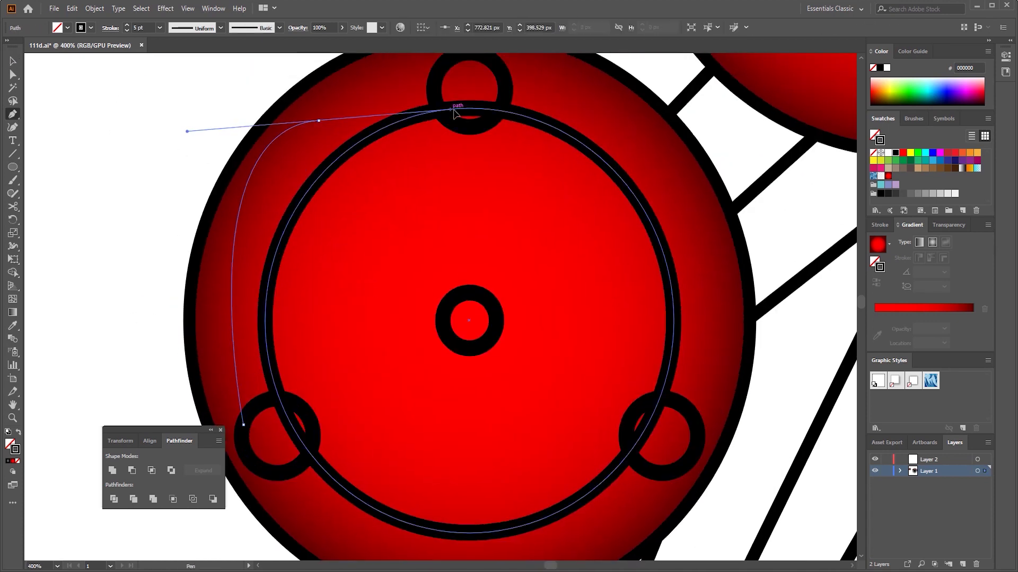
{"action": "scroll", "coordinate": [445, 93], "scroll_direction": "up", "scroll_amount": 3}
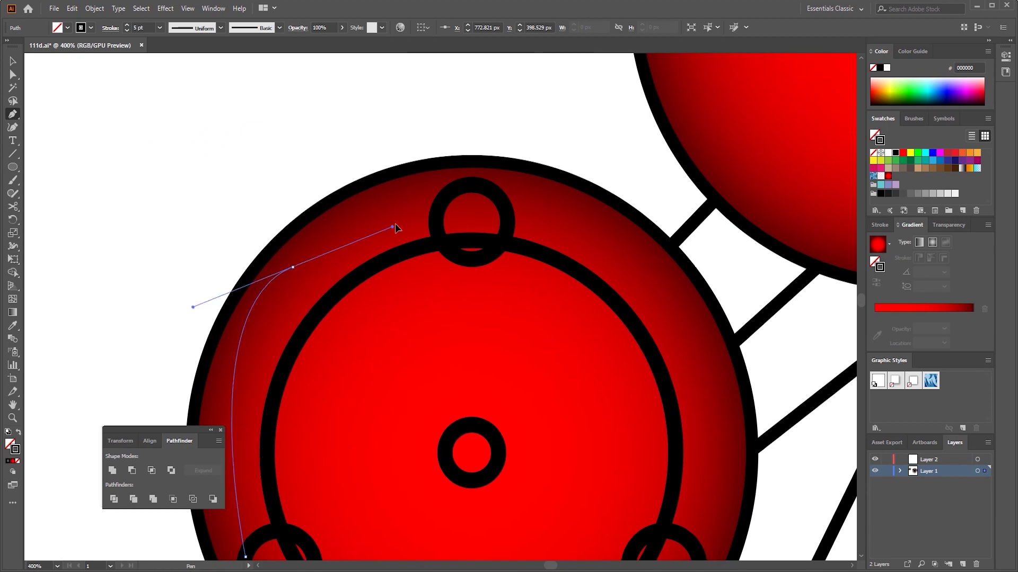
{"action": "left_click_drag", "start_coordinate": [684, 241], "coordinate": [716, 240]}
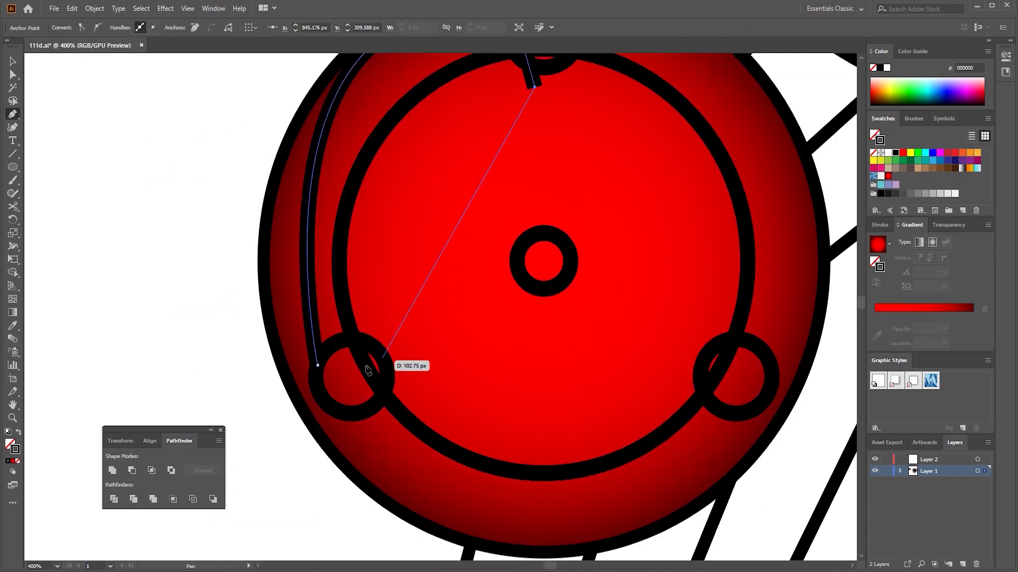
{"action": "left_click", "coordinate": [318, 363]}
Carve the crescent against the large ring with Shape Builder, leaving a thin arc.
{"action": "key", "text": "v"}
{"action": "scroll", "coordinate": [393, 245], "scroll_direction": "down", "scroll_amount": 2}
{"action": "scroll", "coordinate": [387, 137], "scroll_direction": "up", "scroll_amount": 1}
{"action": "left_click", "coordinate": [386, 138]}
{"action": "left_click", "coordinate": [433, 136], "text": "shift"}
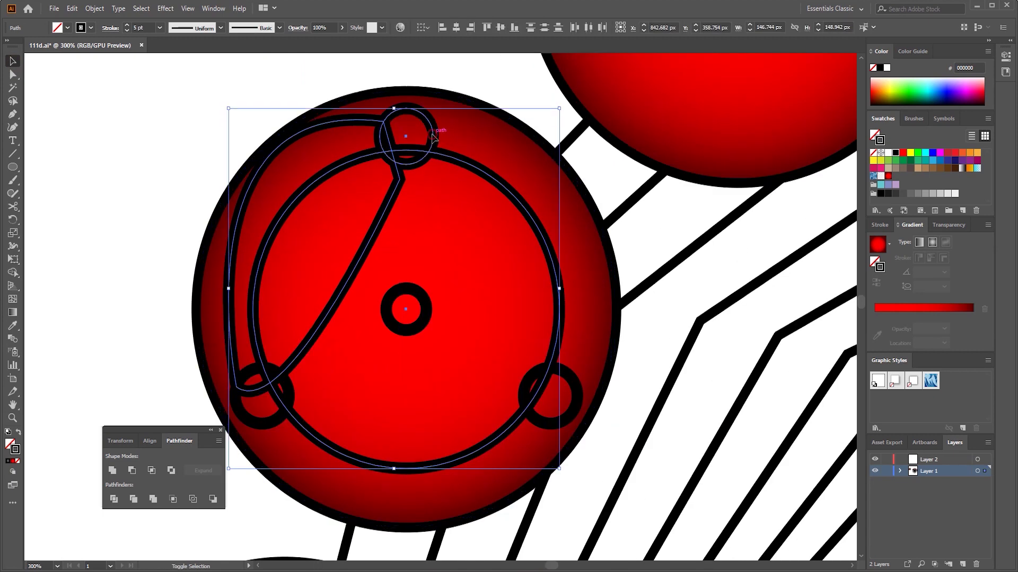
{"action": "left_click", "coordinate": [252, 274]}
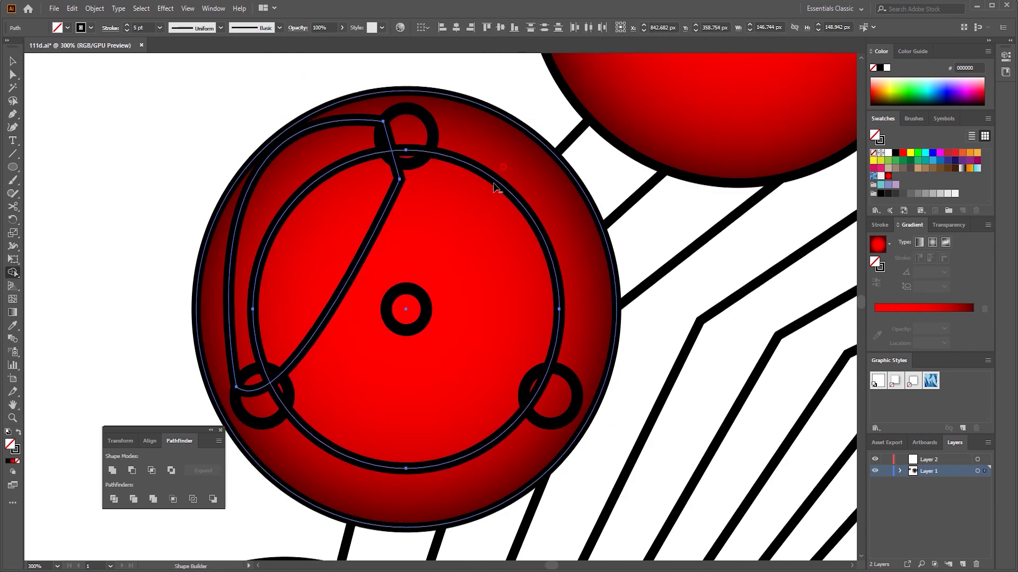
{"action": "key", "text": "Delete"}
{"action": "key", "text": "ctrl+z"}
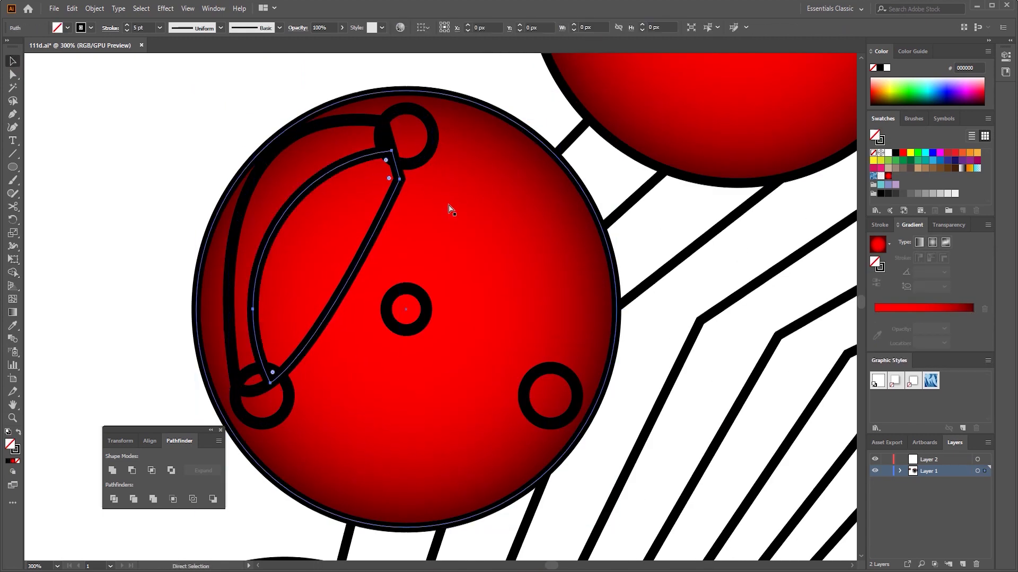
{"action": "key", "text": "ctrl+z"}
{"action": "key", "text": "shift+m"}
{"action": "left_click", "coordinate": [346, 210], "text": "alt"}
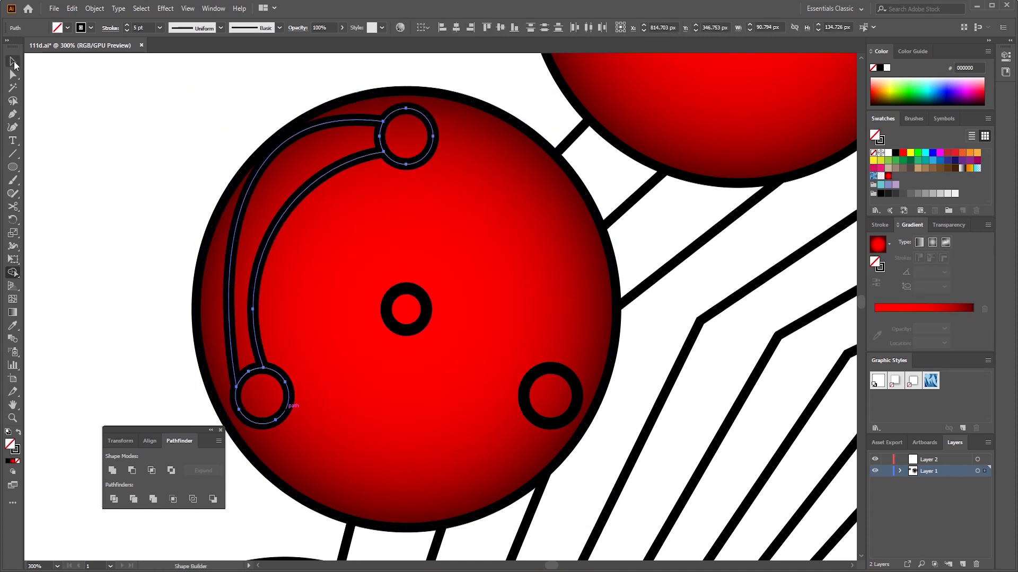
Rotate-copy the arc twice around the pupil and fill all three arcs black.
{"action": "key", "text": "ctrl+minus"}
{"action": "key", "text": "r"}
{"action": "left_click", "coordinate": [344, 278], "text": "alt"}
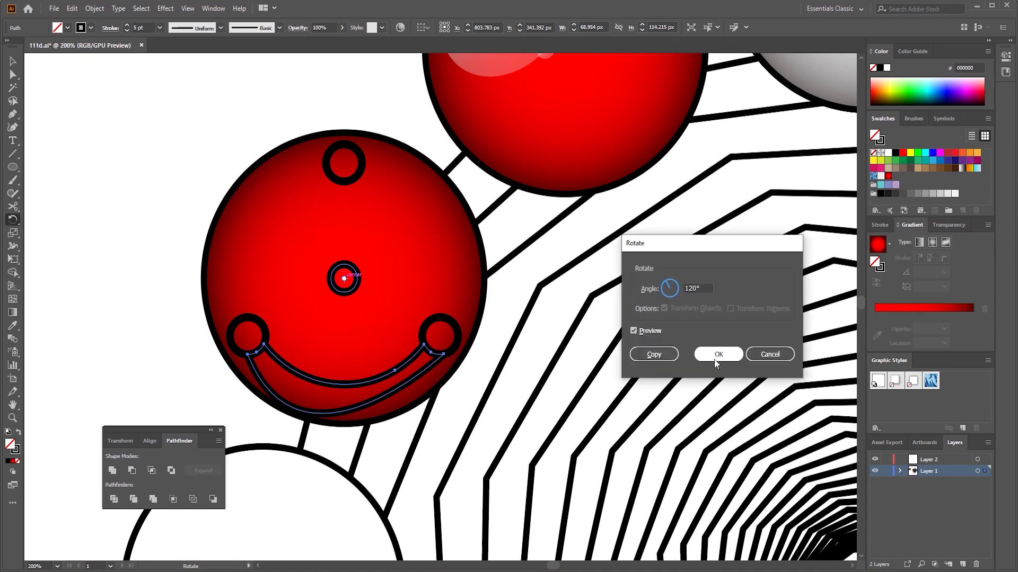
{"action": "left_click", "coordinate": [653, 354]}
{"action": "key", "text": "ctrl+d"}
{"action": "key", "text": "ctrl+shift+a"}
{"action": "left_click", "coordinate": [298, 186]}
{"action": "left_click", "coordinate": [467, 238], "text": "shift"}
{"action": "left_click", "coordinate": [282, 357], "text": "shift"}
{"action": "left_click", "coordinate": [894, 153]}
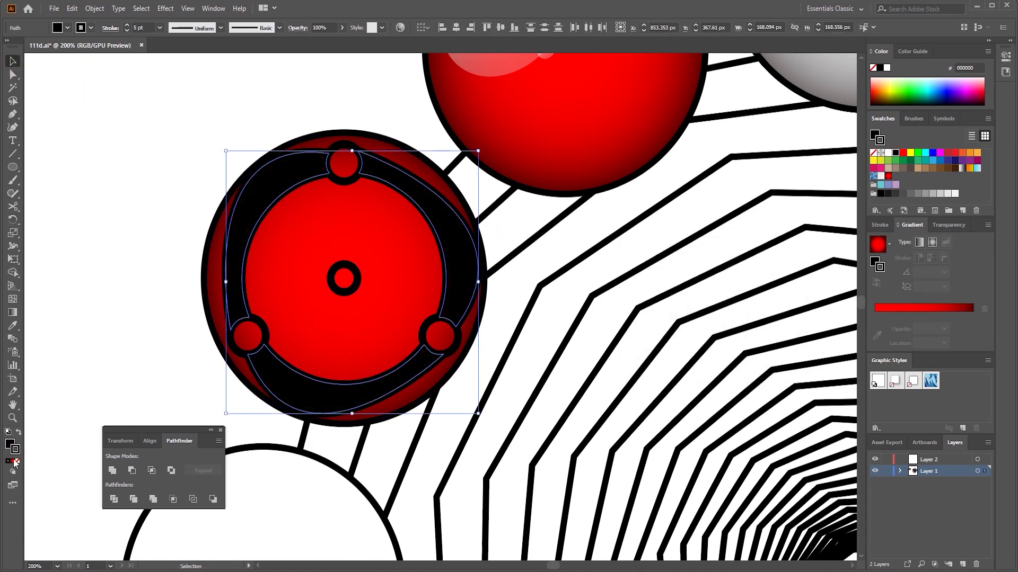
Mirror the black arc pattern vertically.
{"action": "scroll", "coordinate": [119, 295], "scroll_direction": "down", "scroll_amount": 1}
{"action": "left_click", "coordinate": [239, 329], "text": "shift"}
{"action": "key", "text": "ctrl+shift+a"}
{"action": "scroll", "coordinate": [286, 154], "scroll_direction": "down", "scroll_amount": 1}
{"action": "scroll", "coordinate": [305, 237], "scroll_direction": "down", "scroll_amount": 1}
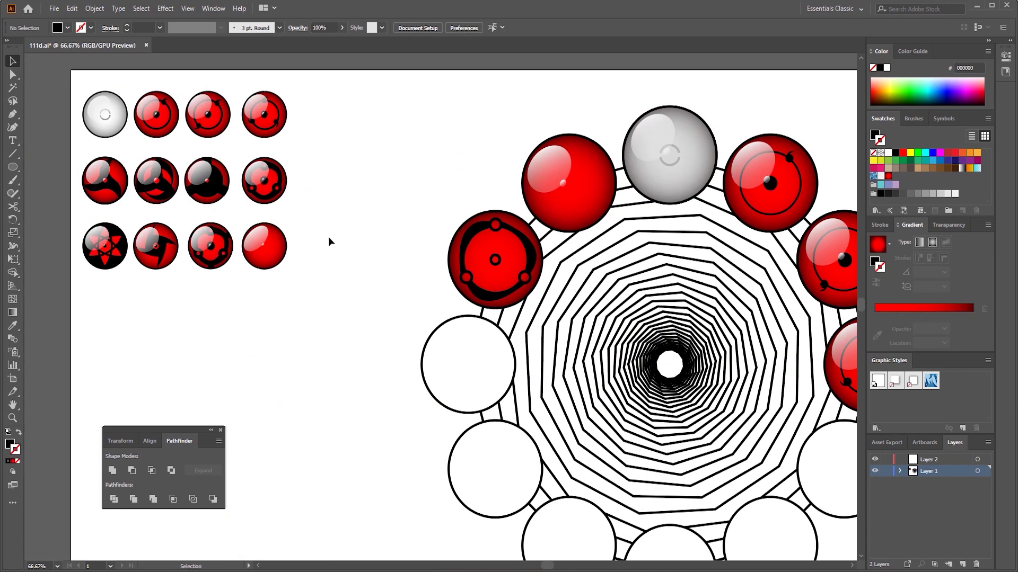
{"action": "scroll", "coordinate": [249, 247], "scroll_direction": "up", "scroll_amount": 2}
{"action": "scroll", "coordinate": [250, 246], "scroll_direction": "up", "scroll_amount": 1}
{"action": "scroll", "coordinate": [241, 247], "scroll_direction": "down", "scroll_amount": 2}
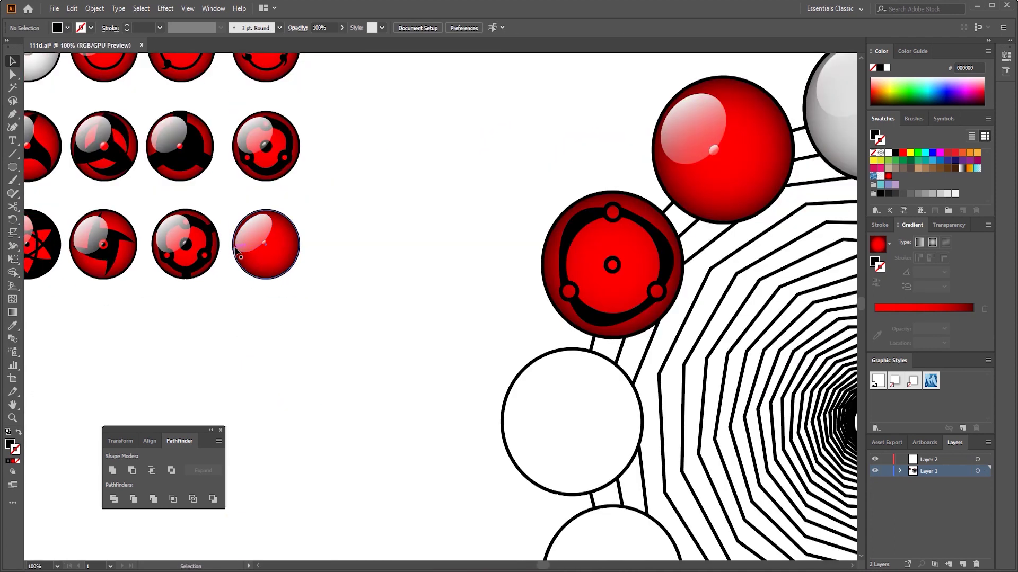
{"action": "left_click", "coordinate": [631, 254]}
{"action": "scroll", "coordinate": [631, 255], "scroll_direction": "up", "scroll_amount": 2}
{"action": "key", "text": "r"}
{"action": "left_click", "coordinate": [594, 279], "text": "alt"}
{"action": "left_click", "coordinate": [759, 365]}
{"action": "scroll", "coordinate": [357, 245], "scroll_direction": "down", "scroll_amount": 3}
{"action": "key", "text": "v"}
{"action": "left_click", "coordinate": [268, 252]}
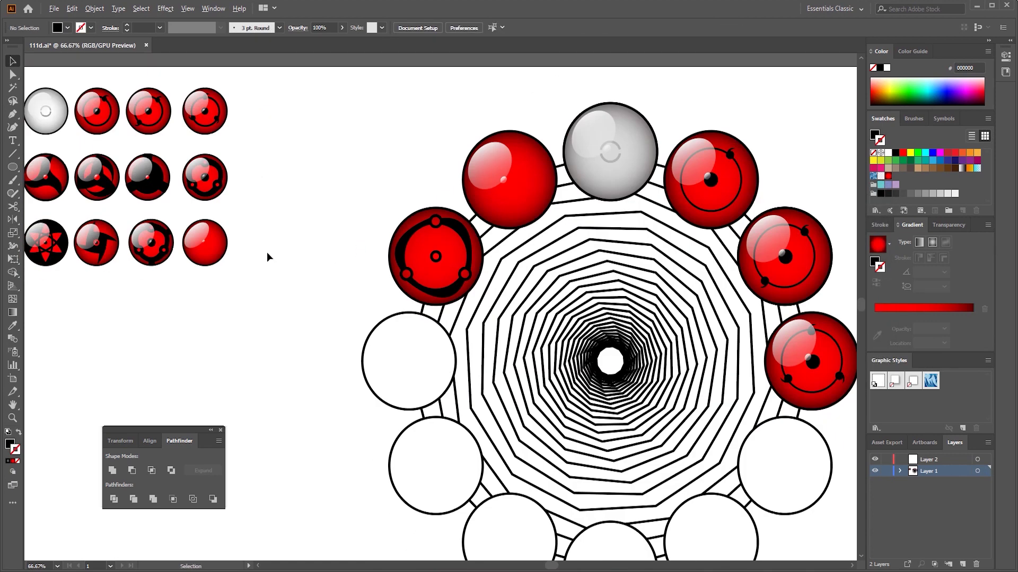
Remove the centre pupil's outline and select the three small circles inside the pattern group.
{"action": "scroll", "coordinate": [313, 248], "scroll_direction": "up", "scroll_amount": 2}
{"action": "left_click", "coordinate": [579, 195]}
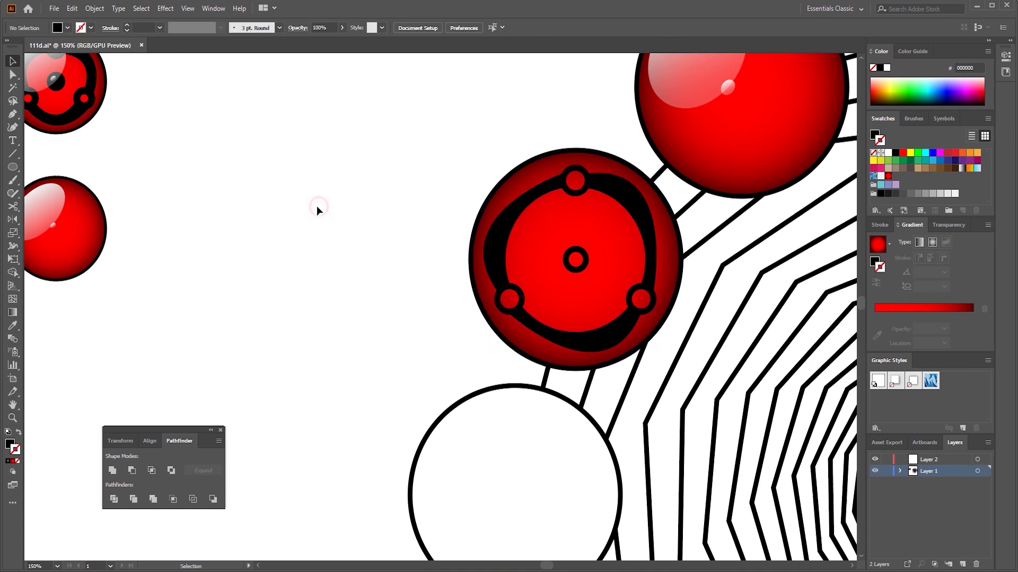
{"action": "scroll", "coordinate": [318, 206], "scroll_direction": "down", "scroll_amount": 1}
{"action": "left_click", "coordinate": [489, 242]}
{"action": "left_click", "coordinate": [17, 460]}
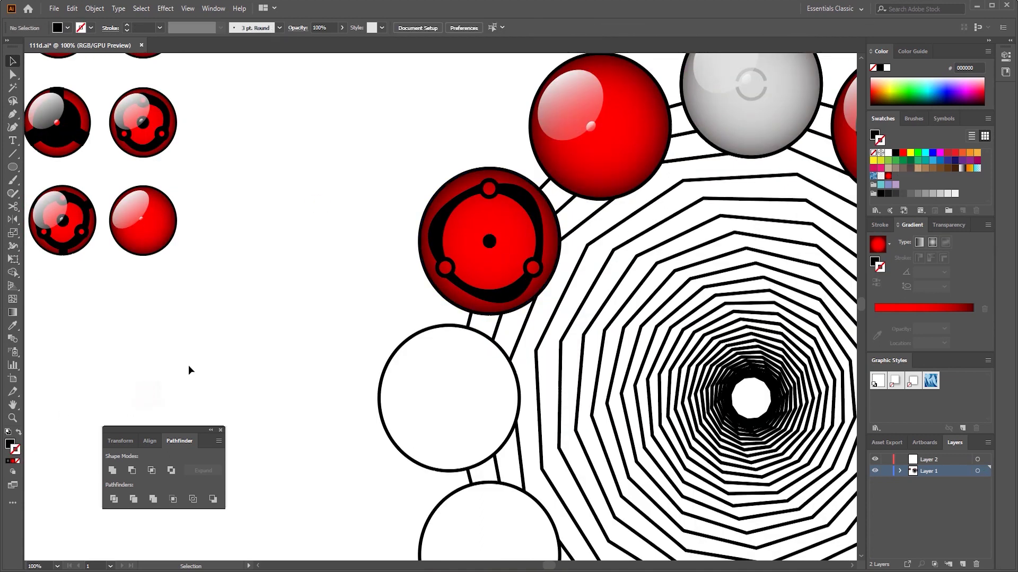
{"action": "scroll", "coordinate": [189, 365], "scroll_direction": "down", "scroll_amount": 1}
{"action": "scroll", "coordinate": [344, 288], "scroll_direction": "up", "scroll_amount": 2}
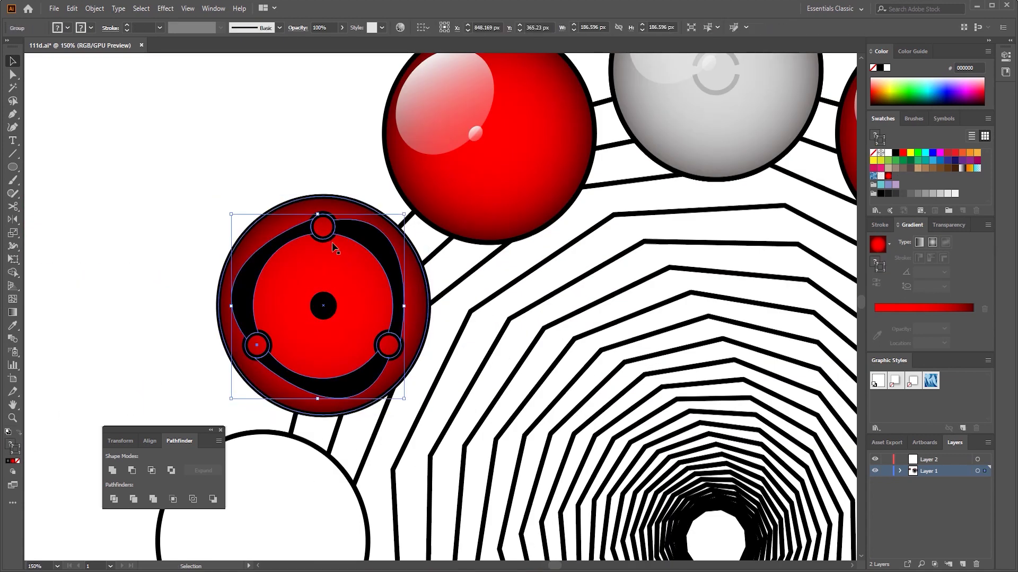
{"action": "double_click", "coordinate": [322, 226]}
{"action": "left_click", "coordinate": [389, 345]}
{"action": "left_click", "coordinate": [322, 227], "text": "shift"}
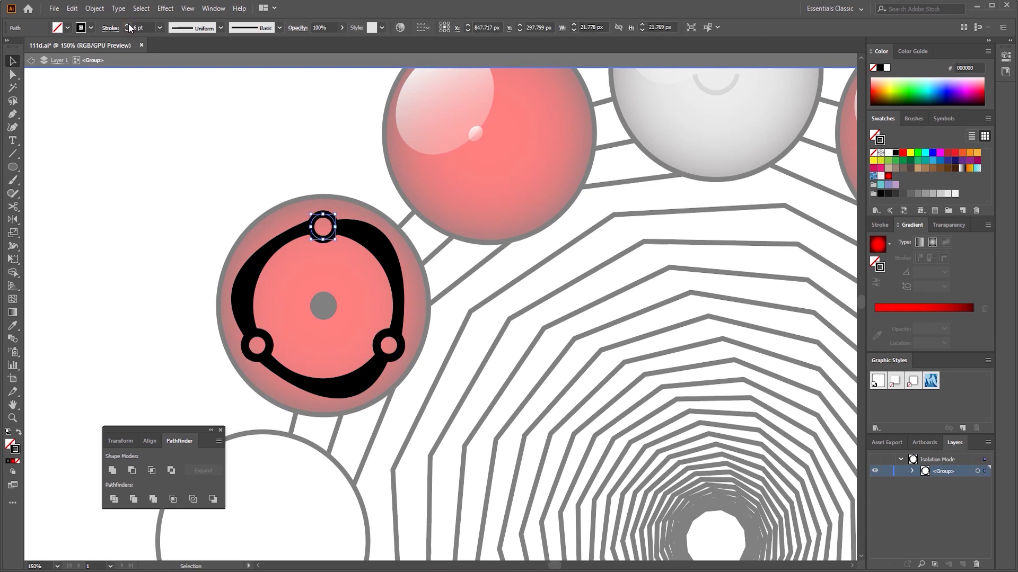
{"action": "key", "text": "Escape"}
Alt-drag a copy of the black band pattern onto the red orb at the upper left.
{"action": "scroll", "coordinate": [256, 143], "scroll_direction": "down", "scroll_amount": 3}
{"action": "left_click_drag", "start_coordinate": [255, 143], "coordinate": [473, 246]}
{"action": "scroll", "coordinate": [407, 260], "scroll_direction": "up", "scroll_amount": 2}
{"action": "scroll", "coordinate": [272, 205], "scroll_direction": "down", "scroll_amount": 1}
{"action": "scroll", "coordinate": [272, 205], "scroll_direction": "down", "scroll_amount": 1}
{"action": "left_click_drag", "start_coordinate": [455, 199], "coordinate": [417, 238]}
{"action": "scroll", "coordinate": [391, 209], "scroll_direction": "up", "scroll_amount": 3}
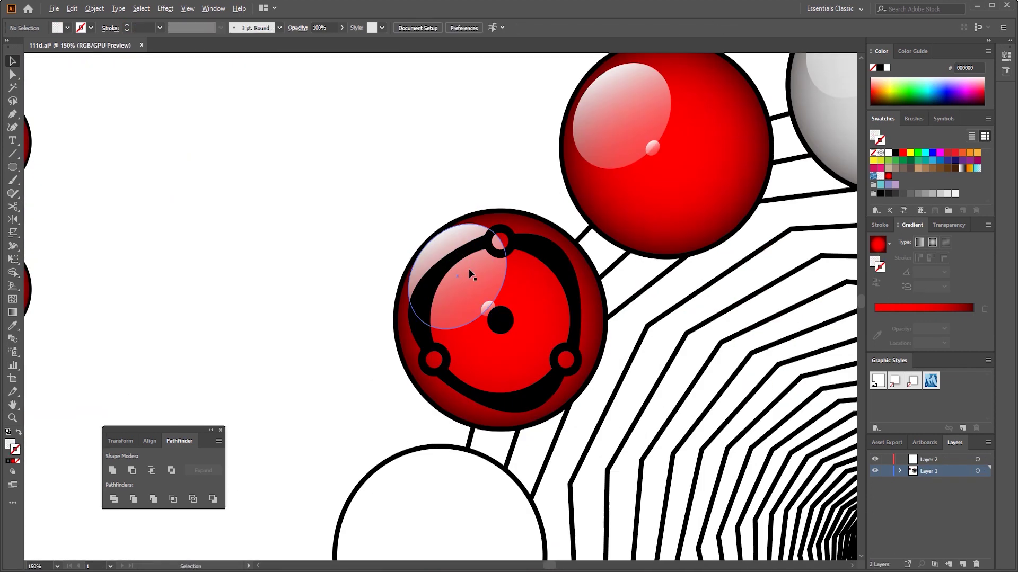
{"action": "scroll", "coordinate": [426, 205], "scroll_direction": "down", "scroll_amount": 3}
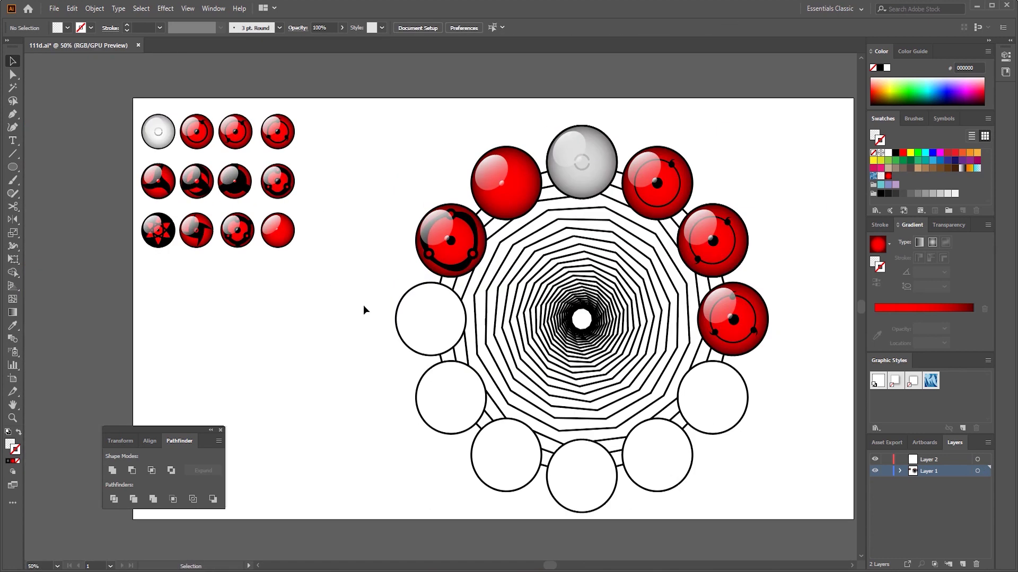
{"action": "scroll", "coordinate": [442, 339], "scroll_direction": "up", "scroll_amount": 2}
{"action": "left_click", "coordinate": [424, 302]}
Fill the circle with the red radial gradient and draw a square with a curved leaf path.
{"action": "left_click", "coordinate": [287, 285]}
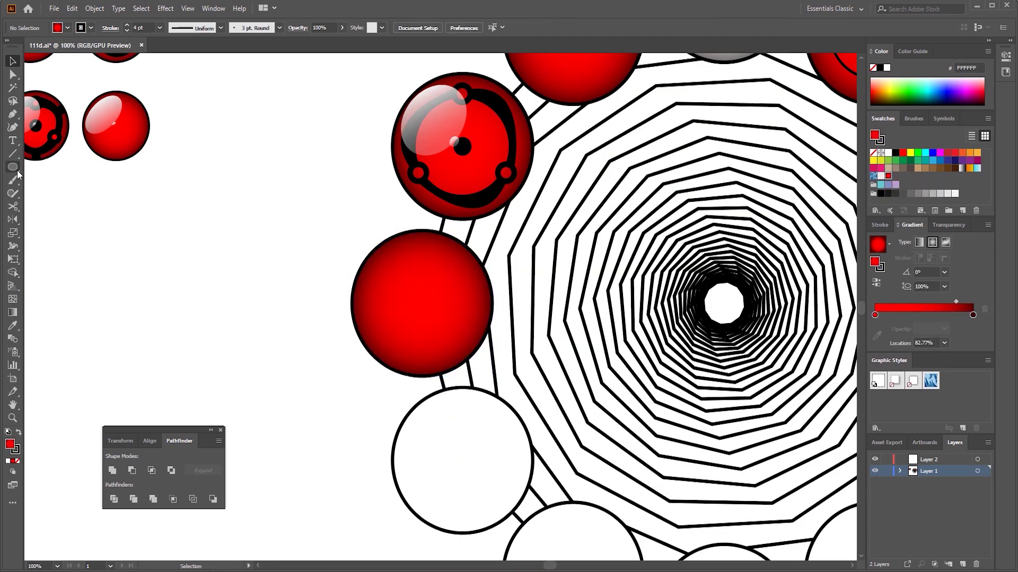
{"action": "left_click_drag", "start_coordinate": [444, 271], "coordinate": [445, 271]}
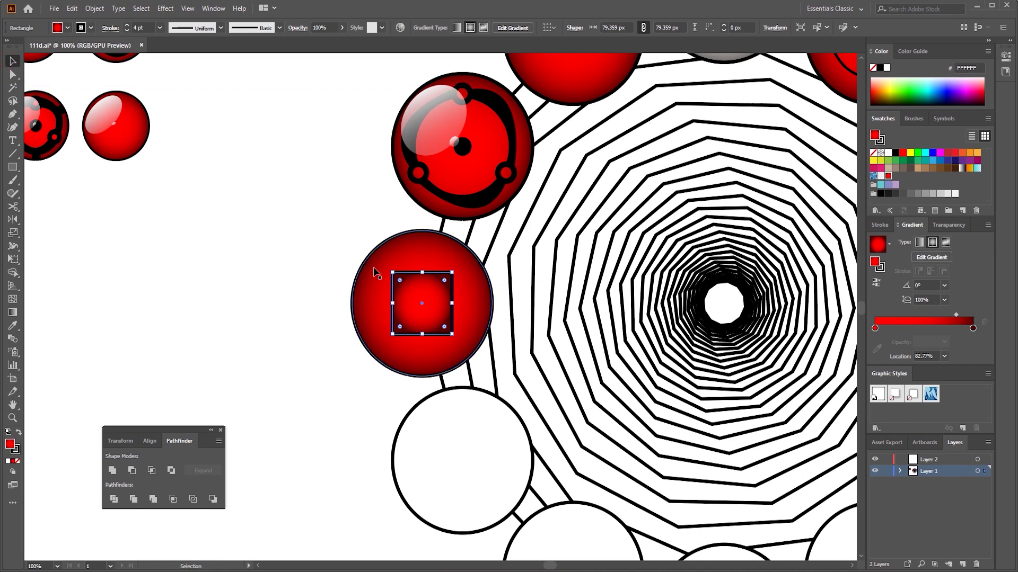
{"action": "scroll", "coordinate": [428, 292], "scroll_direction": "up", "scroll_amount": 4}
{"action": "key", "text": "p"}
{"action": "left_click", "coordinate": [288, 214]}
{"action": "left_click_drag", "start_coordinate": [620, 176], "coordinate": [849, 281]}
{"action": "mouse_move", "coordinate": [525, 214]}
{"action": "left_mouse_down"}
{"action": "mouse_move", "coordinate": [513, 244]}
{"action": "mouse_move", "coordinate": [478, 257]}
{"action": "left_mouse_up"}
{"action": "left_click", "coordinate": [326, 269]}
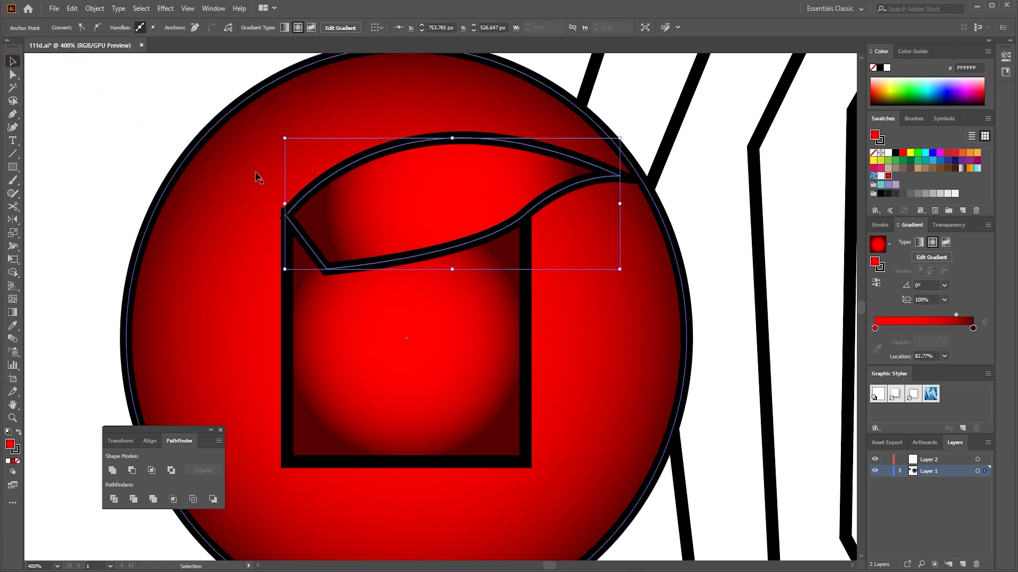
{"action": "key", "text": "ctrl+z"}
{"action": "key", "text": "ctrl+z"}
{"action": "key", "text": "ctrl+z"}
{"action": "key", "text": "ctrl+z"}
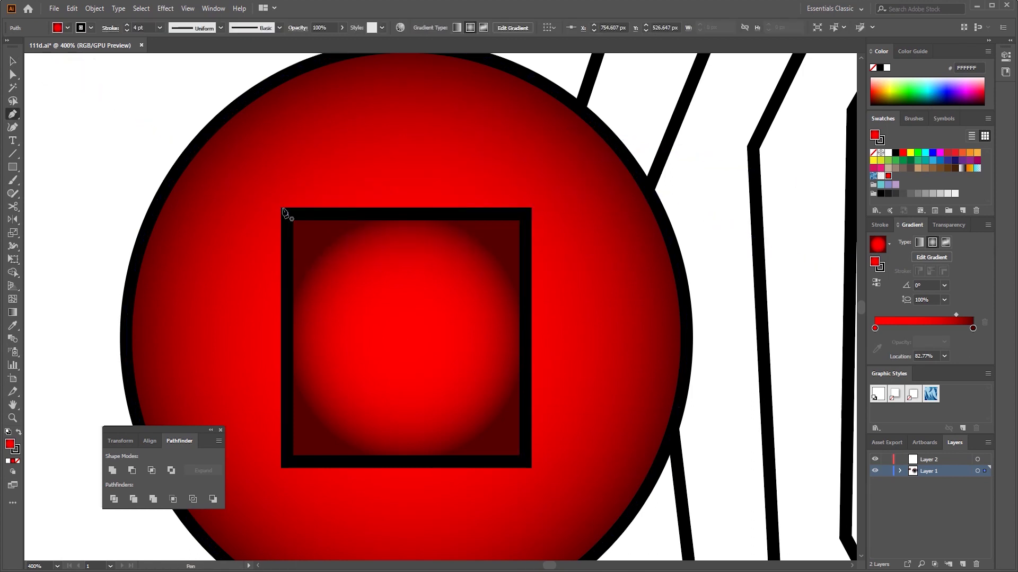
{"action": "left_click_drag", "start_coordinate": [678, 113], "coordinate": [829, 166]}
{"action": "left_click_drag", "start_coordinate": [273, 260], "coordinate": [295, 261]}
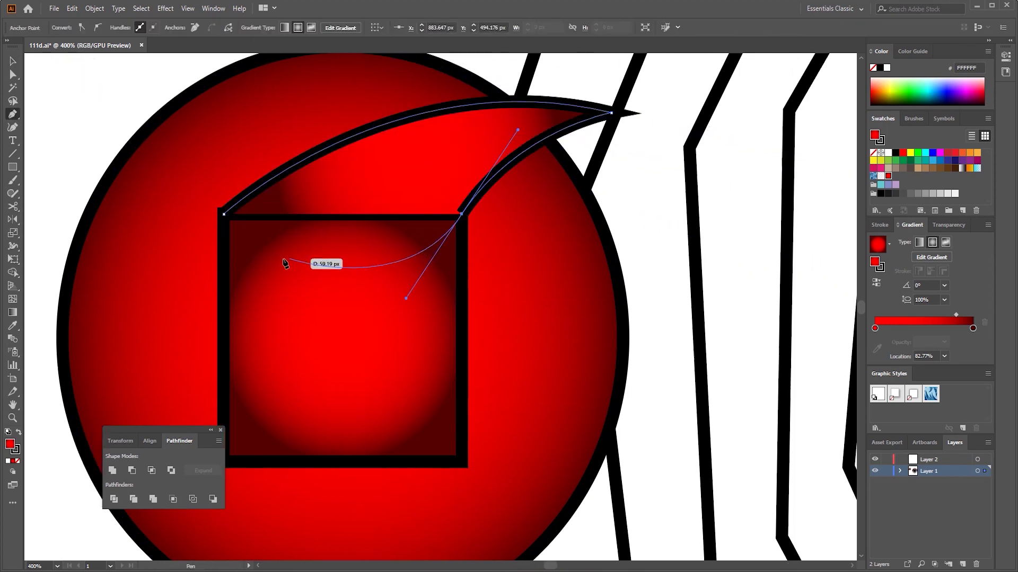
{"action": "left_click", "coordinate": [224, 213]}
Rotate-copy the leaf at 90° into four blades, unite them with the square, and fill black.
{"action": "key", "text": "v"}
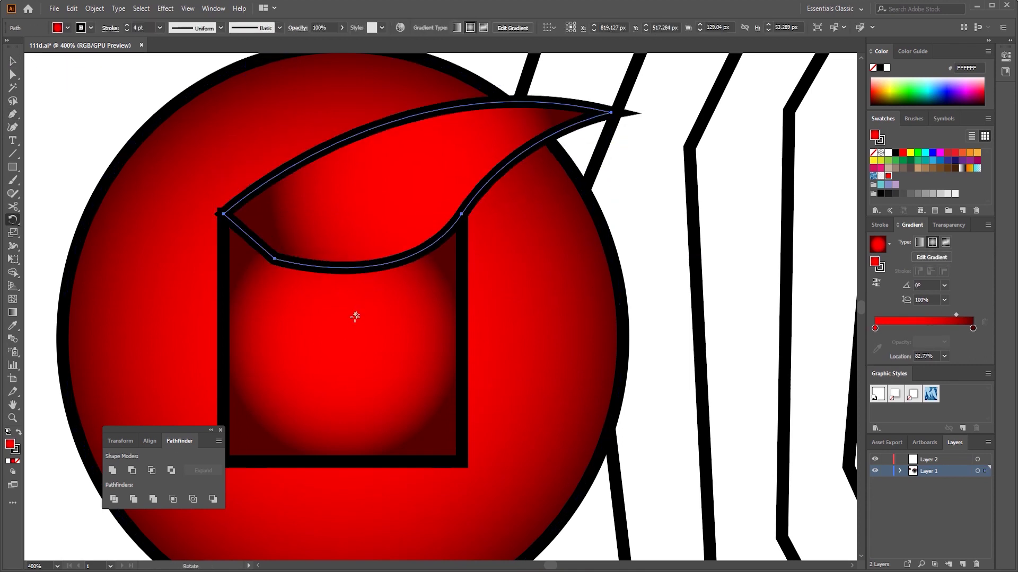
{"action": "left_click", "coordinate": [349, 339], "text": "alt"}
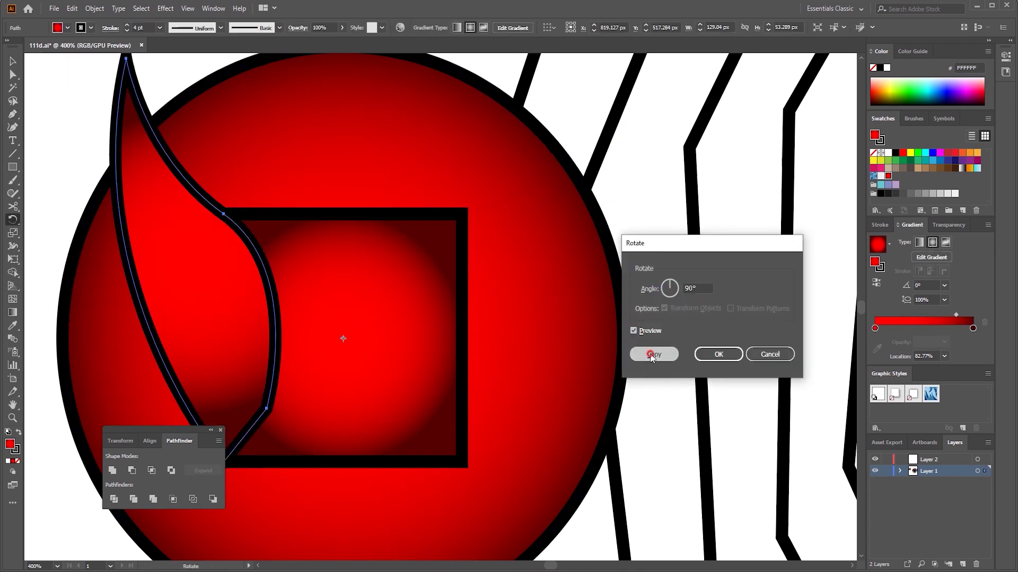
{"action": "left_click", "coordinate": [654, 355]}
{"action": "key", "text": "ctrl+d"}
{"action": "key", "text": "ctrl+d"}
{"action": "key", "text": "ctrl+minus"}
{"action": "key", "text": "ctrl+minus"}
{"action": "key", "text": "v"}
{"action": "left_click", "coordinate": [453, 336], "text": "shift"}
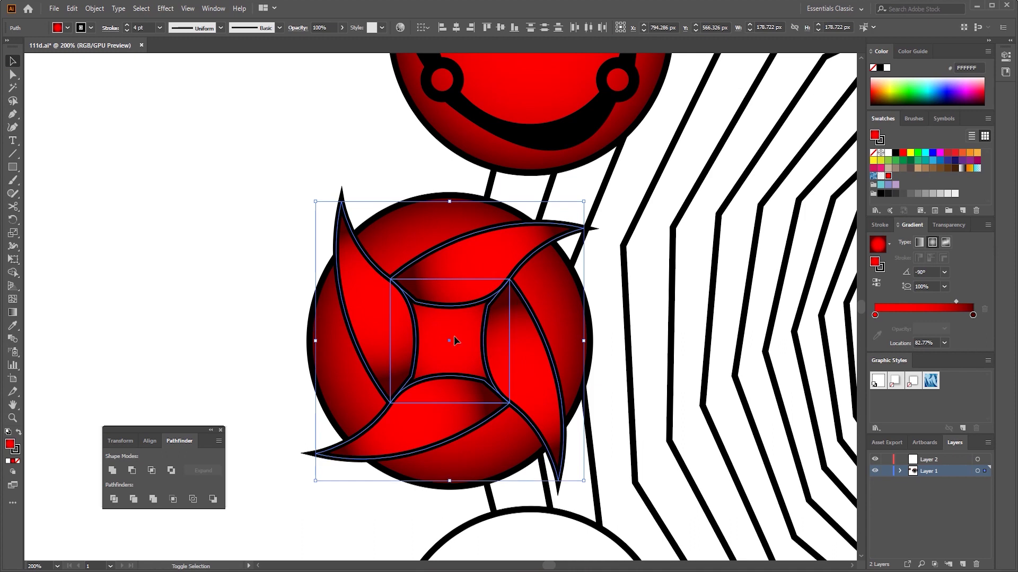
{"action": "left_click", "coordinate": [113, 470]}
{"action": "left_click", "coordinate": [895, 153]}
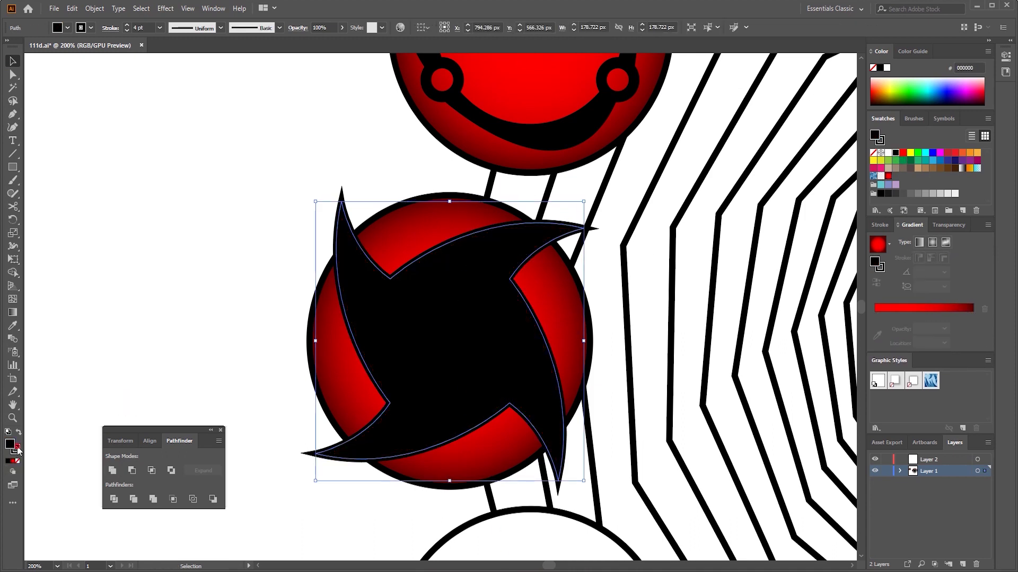
Shrink the black pinwheel to fit inside the orb and rotate it.
{"action": "left_click_drag", "start_coordinate": [583, 201], "coordinate": [551, 243]}
{"action": "key", "text": "ctrl+0"}
{"action": "scroll", "coordinate": [466, 300], "scroll_direction": "up", "scroll_amount": 3}
{"action": "key", "text": "r"}
{"action": "left_click", "coordinate": [463, 302], "text": "alt"}
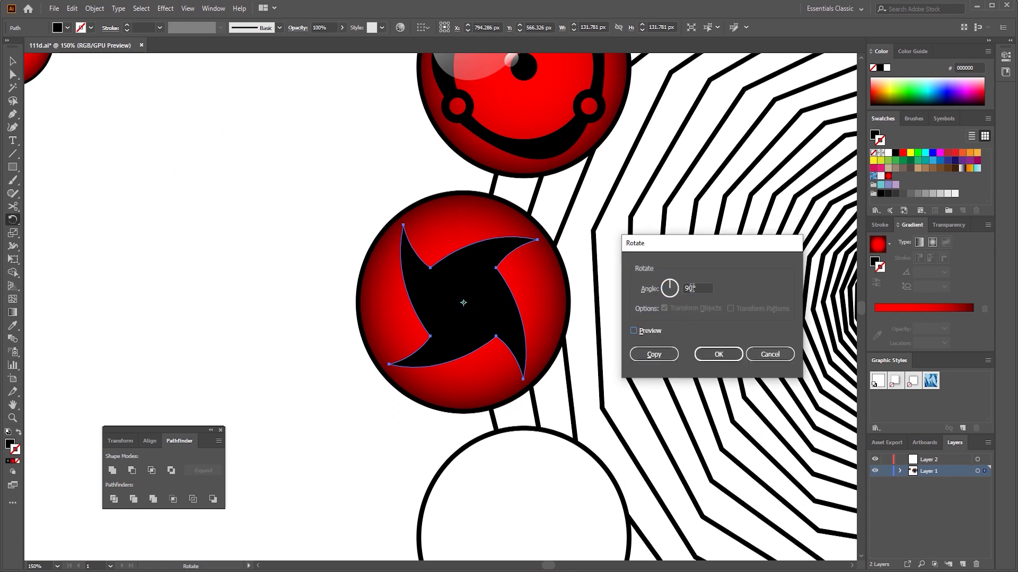
{"action": "left_click", "coordinate": [634, 331]}
{"action": "left_click", "coordinate": [718, 354]}
{"action": "scroll", "coordinate": [285, 226], "scroll_direction": "down", "scroll_amount": 3}
{"action": "scroll", "coordinate": [294, 243], "scroll_direction": "up", "scroll_amount": 3}
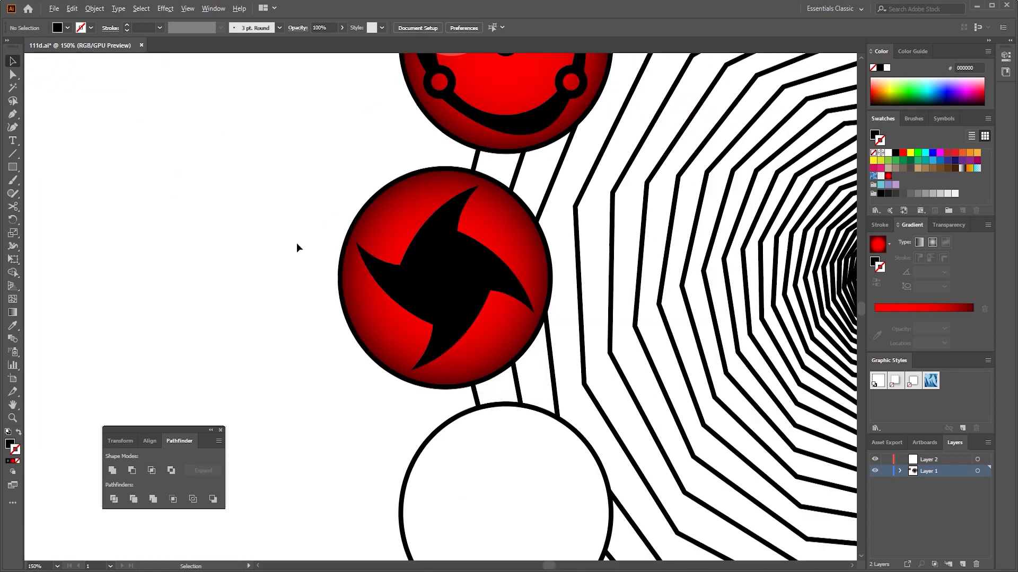
{"action": "key", "text": "v"}
{"action": "key", "text": "ctrl+0"}
{"action": "left_click_drag", "start_coordinate": [248, 321], "coordinate": [226, 300]}
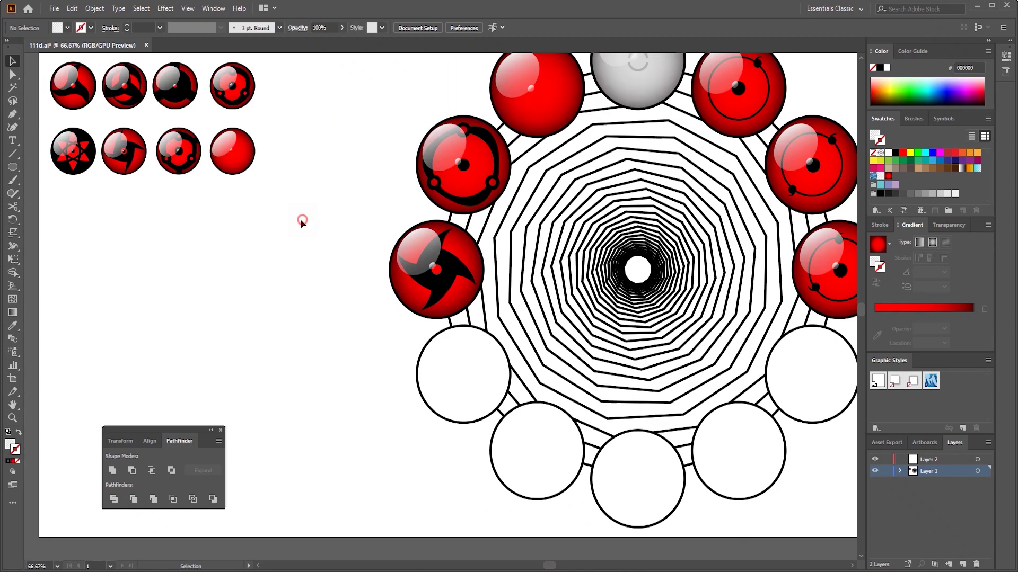
{"action": "left_click", "coordinate": [477, 365]}
Give the circle the red radial gradient, then Shape Builder two overlapping circles into a lens at the orb centre.
{"action": "key", "text": "period"}
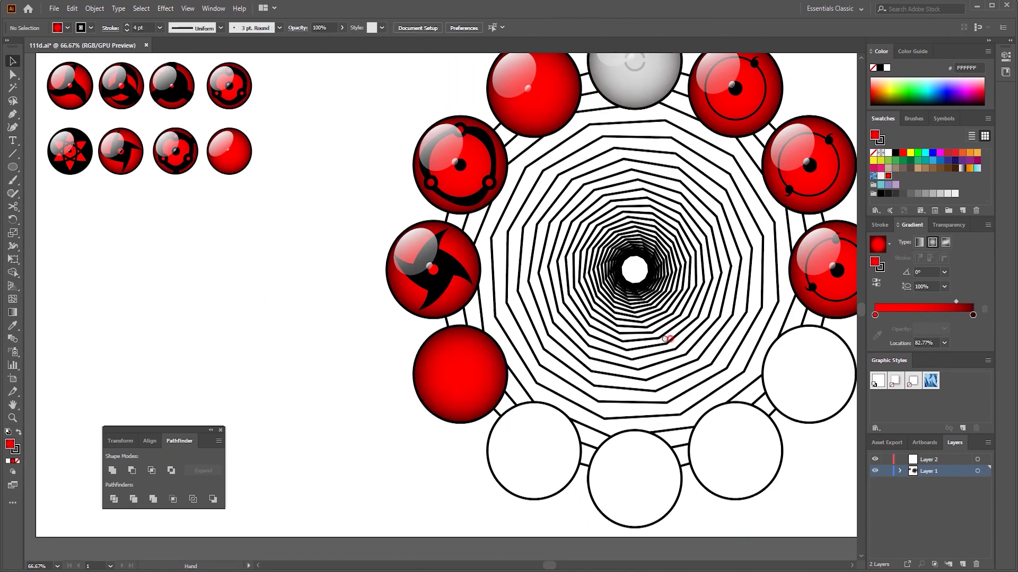
{"action": "key", "text": "ctrl+1"}
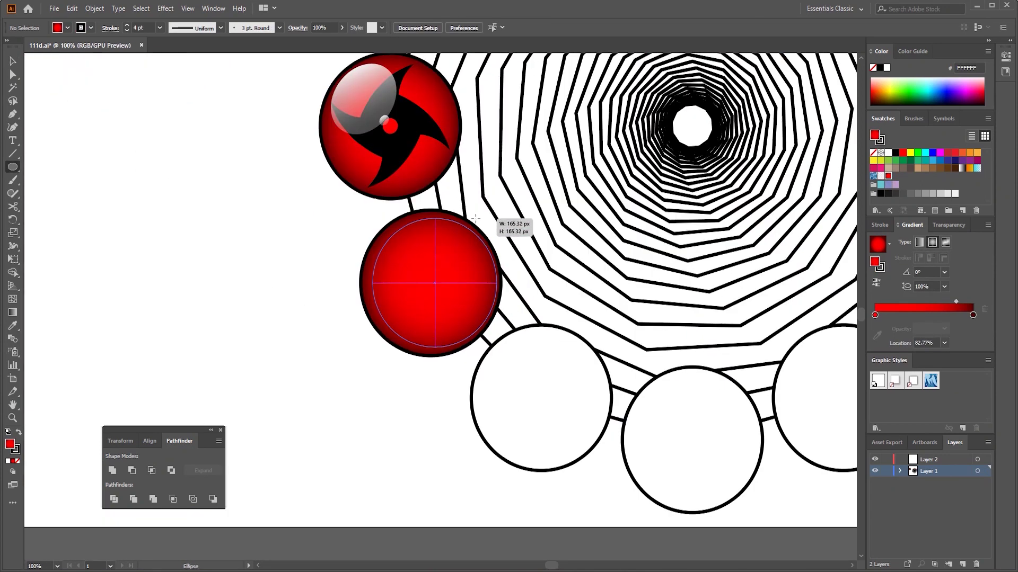
{"action": "left_click_drag", "start_coordinate": [464, 231], "coordinate": [495, 219]}
{"action": "key", "text": "v"}
{"action": "left_click_drag", "start_coordinate": [508, 293], "coordinate": [543, 291]}
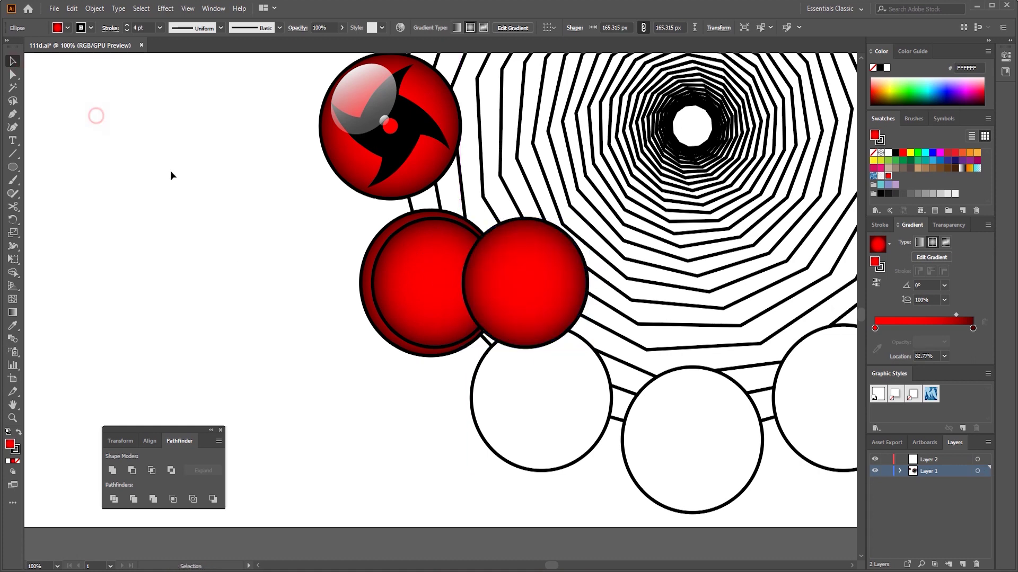
{"action": "left_click", "coordinate": [424, 286], "text": "shift"}
{"action": "key", "text": "shift+m"}
{"action": "key", "text": "v"}
{"action": "left_click_drag", "start_coordinate": [477, 298], "coordinate": [441, 296]}
Rotate-copy the lens into a six-point star and copy the star out beside the orb.
{"action": "left_click", "coordinate": [445, 296]}
{"action": "key", "text": "r"}
{"action": "key", "text": "Return"}
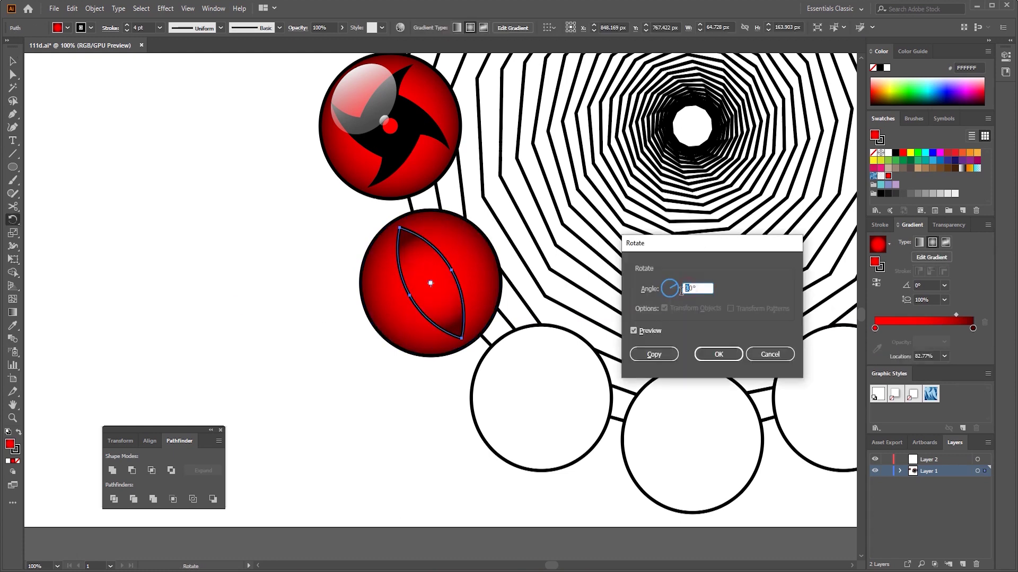
{"action": "left_click", "coordinate": [652, 354]}
{"action": "key", "text": "ctrl+d"}
{"action": "key", "text": "ctrl+plus"}
{"action": "key", "text": "v"}
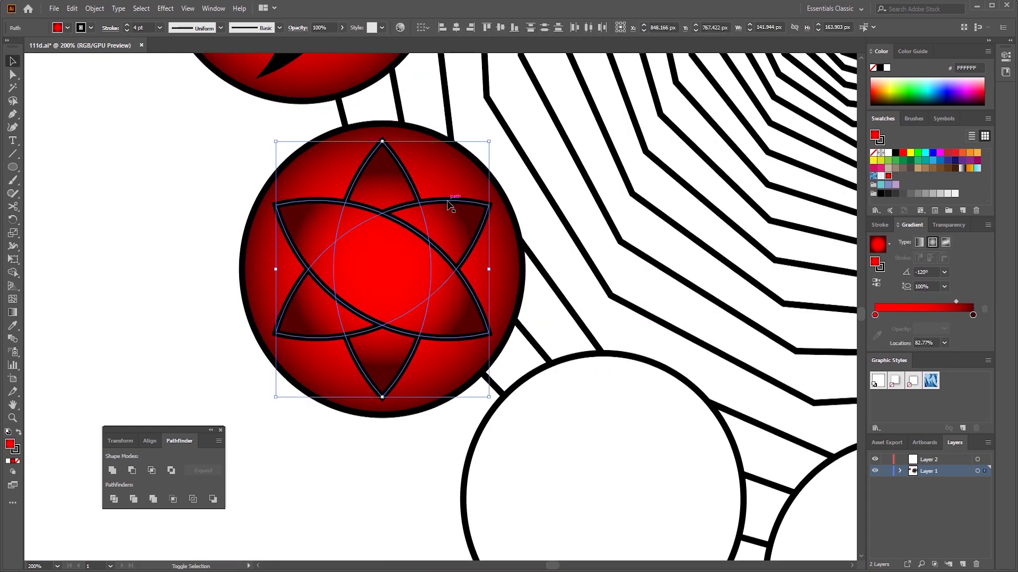
{"action": "left_click_drag", "start_coordinate": [422, 233], "coordinate": [114, 273]}
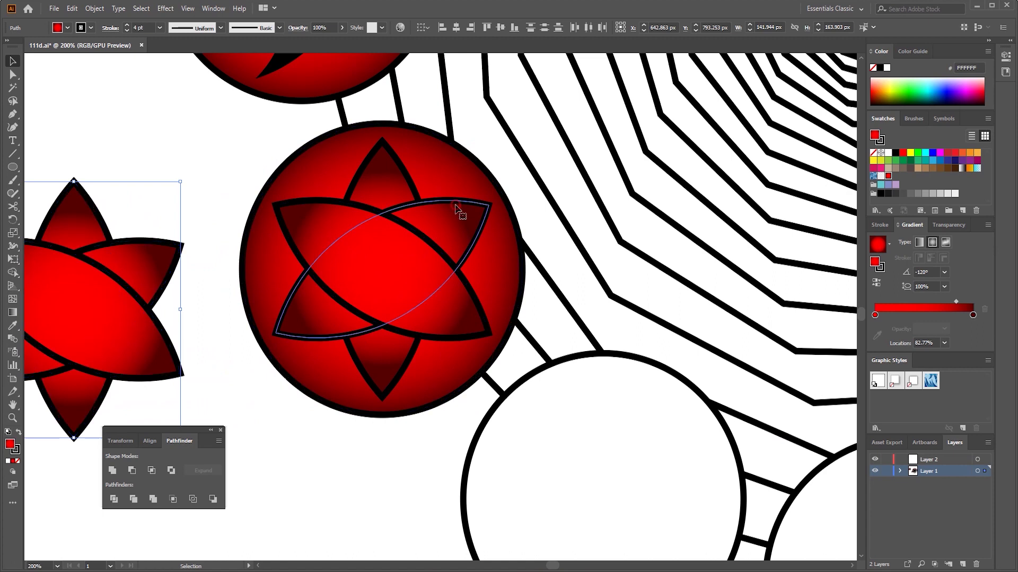
Fill the star with the red gradient at 0° and make the orb behind it black.
{"action": "left_click", "coordinate": [324, 204]}
{"action": "left_click", "coordinate": [382, 268]}
{"action": "left_click", "coordinate": [451, 234]}
{"action": "left_click", "coordinate": [108, 108]}
{"action": "key", "text": "ctrl+minus"}
{"action": "left_click", "coordinate": [297, 276]}
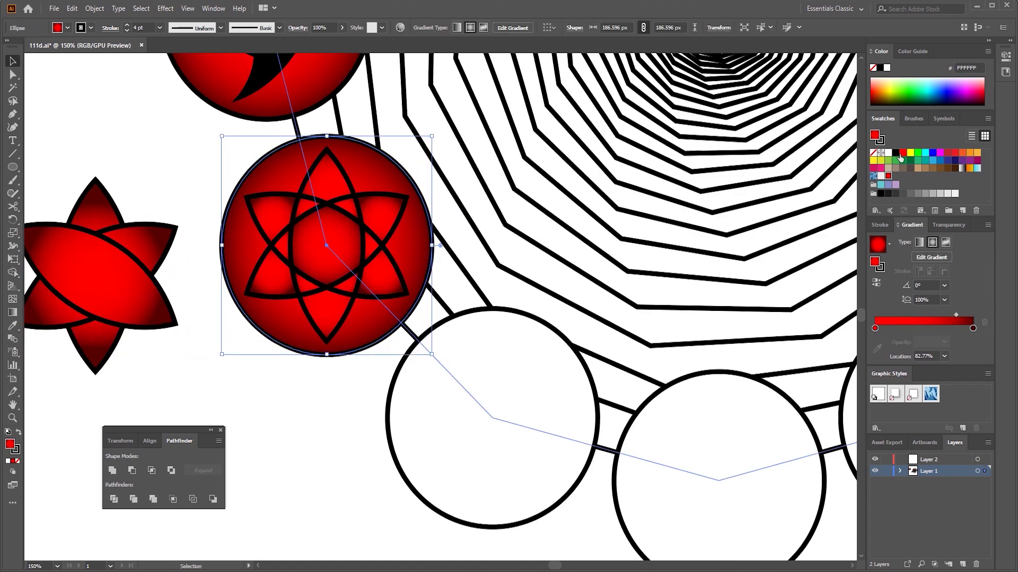
{"action": "key", "text": "shift+x"}
{"action": "key", "text": "ctrl+minus"}
{"action": "key", "text": "ctrl+minus"}
{"action": "key", "text": "ctrl+minus"}
Copy a glossy highlight onto the star orb and add a small black pupil at its centre.
{"action": "scroll", "coordinate": [238, 214], "scroll_direction": "up", "scroll_amount": 2}
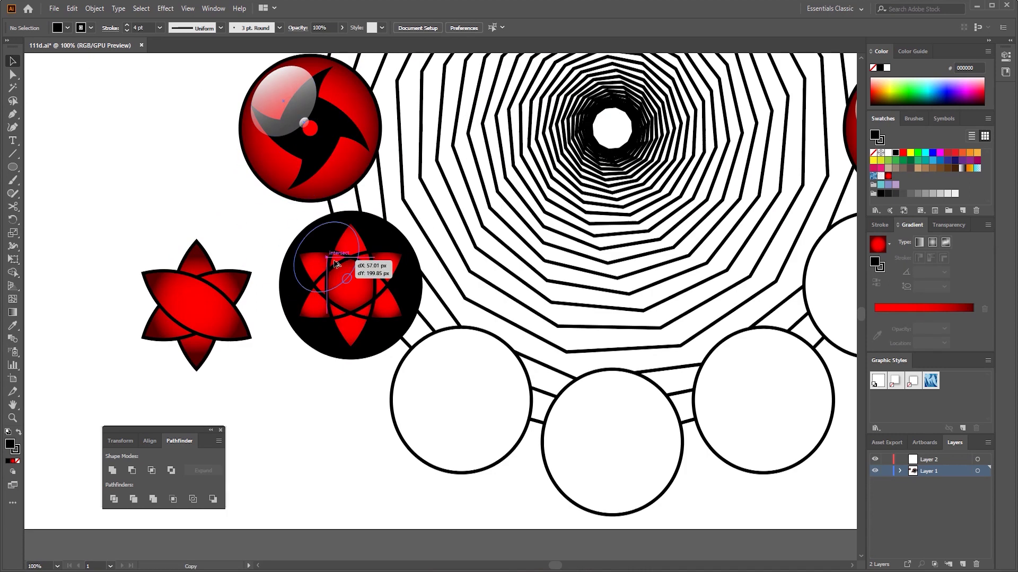
{"action": "left_click_drag", "start_coordinate": [335, 263], "coordinate": [323, 259]}
{"action": "scroll", "coordinate": [230, 241], "scroll_direction": "down", "scroll_amount": 2}
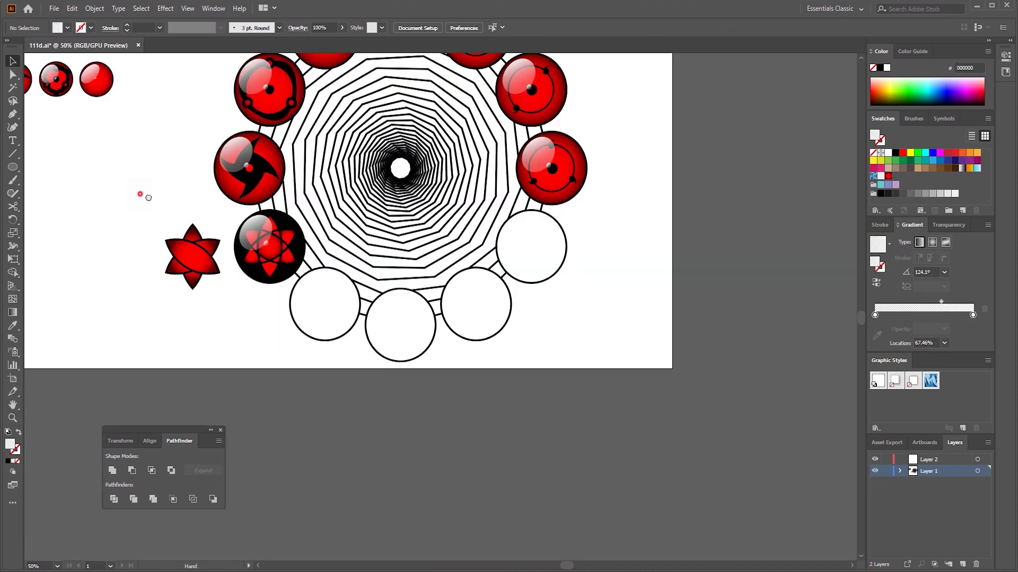
{"action": "left_click", "coordinate": [141, 195]}
{"action": "scroll", "coordinate": [453, 327], "scroll_direction": "up", "scroll_amount": 3}
{"action": "left_click_drag", "start_coordinate": [459, 319], "coordinate": [459, 320]}
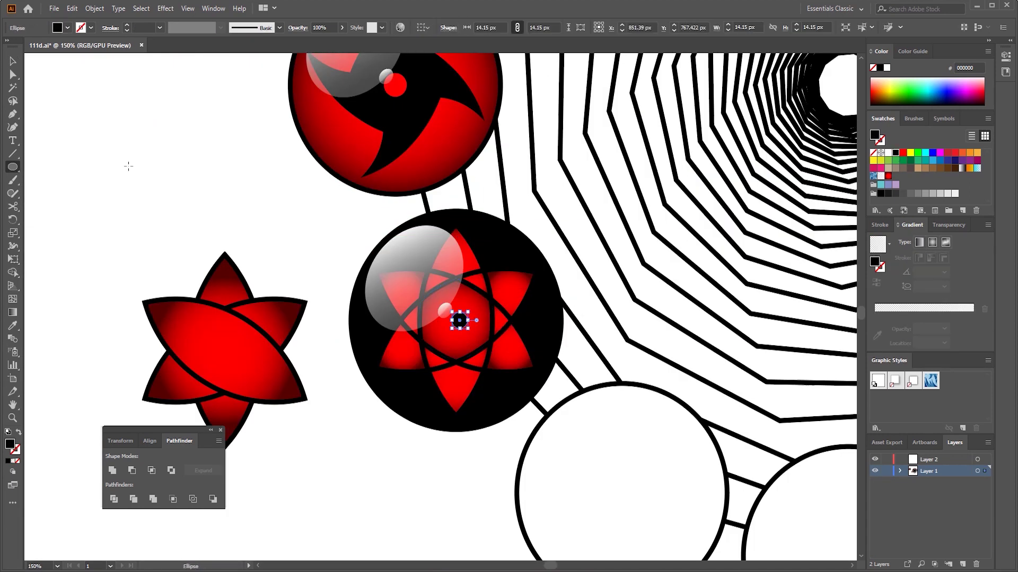
{"action": "scroll", "coordinate": [198, 205], "scroll_direction": "down", "scroll_amount": 3}
{"action": "key", "text": "v"}
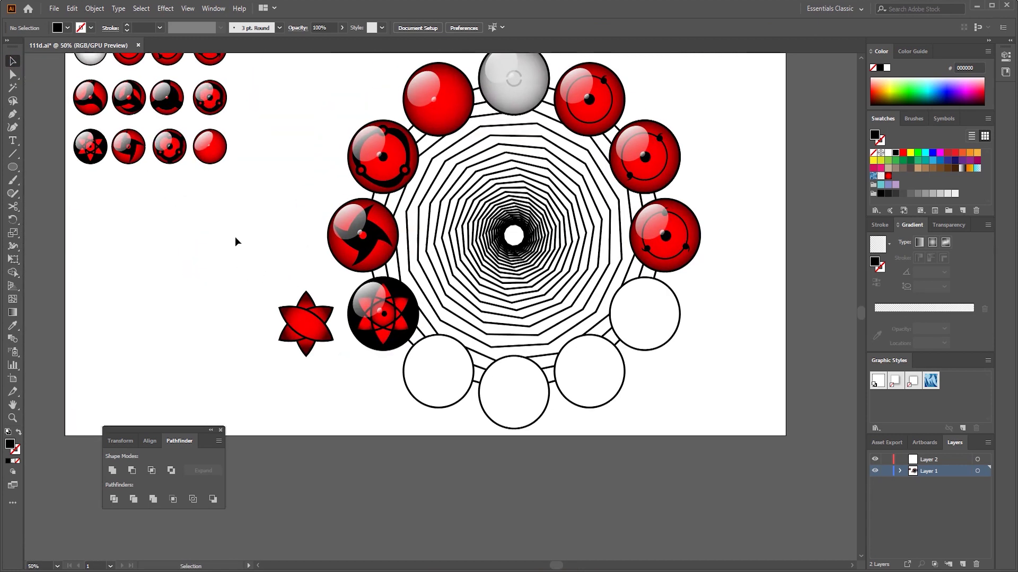
{"action": "left_click", "coordinate": [452, 355]}
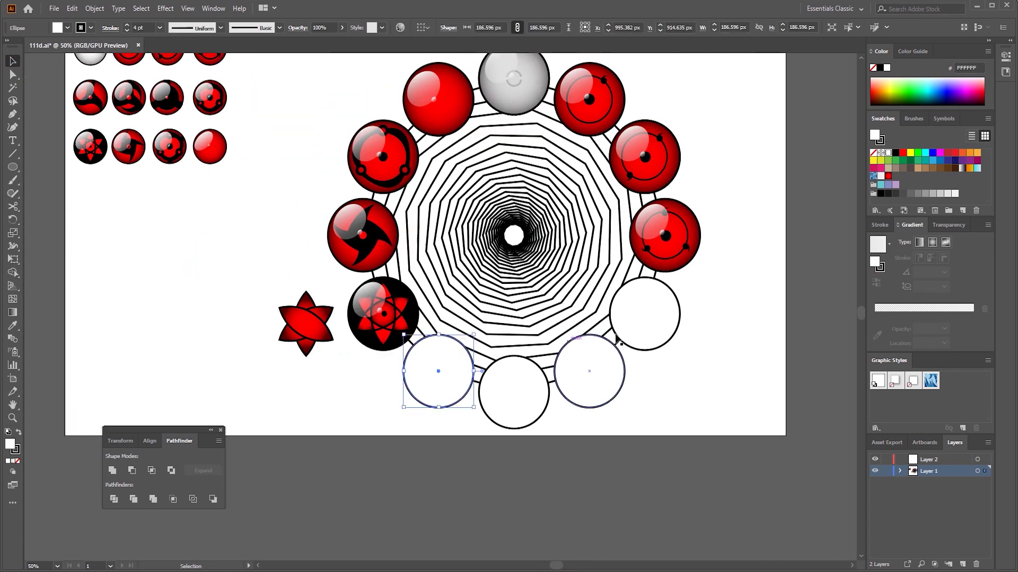
Fill the circle with the red radial gradient and draw a triangle plus a smaller inverted triangle over it.
{"action": "left_click", "coordinate": [889, 177]}
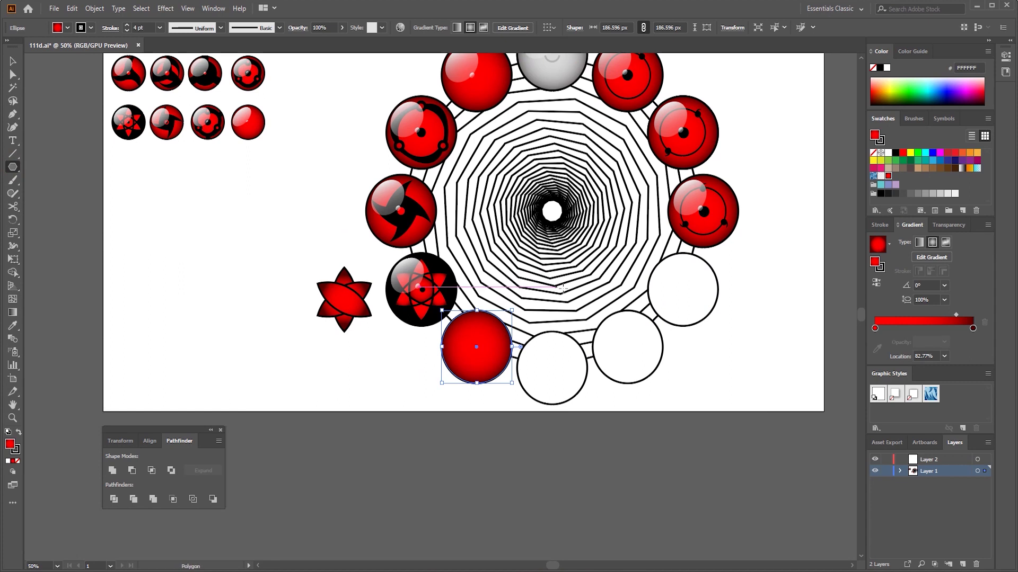
{"action": "scroll", "coordinate": [486, 350], "scroll_direction": "up", "scroll_amount": 4}
{"action": "key", "text": "ctrl+shift+a"}
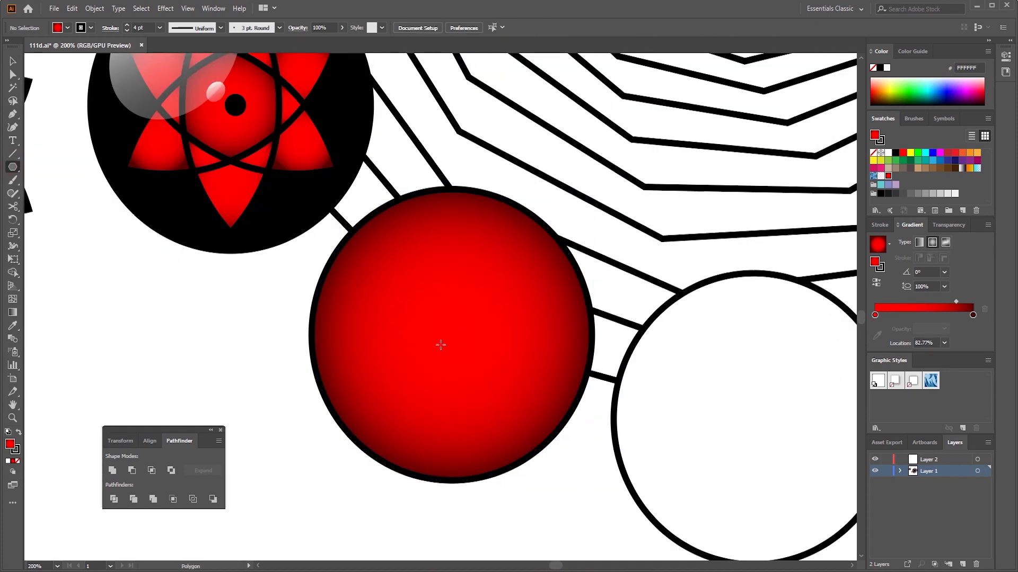
{"action": "key", "text": "Down"}
{"action": "key", "text": "Down"}
{"action": "key", "text": "Down"}
{"action": "left_click_drag", "start_coordinate": [501, 272], "coordinate": [531, 216]}
{"action": "key", "text": "v"}
{"action": "key", "text": "ctrl+shift+a"}
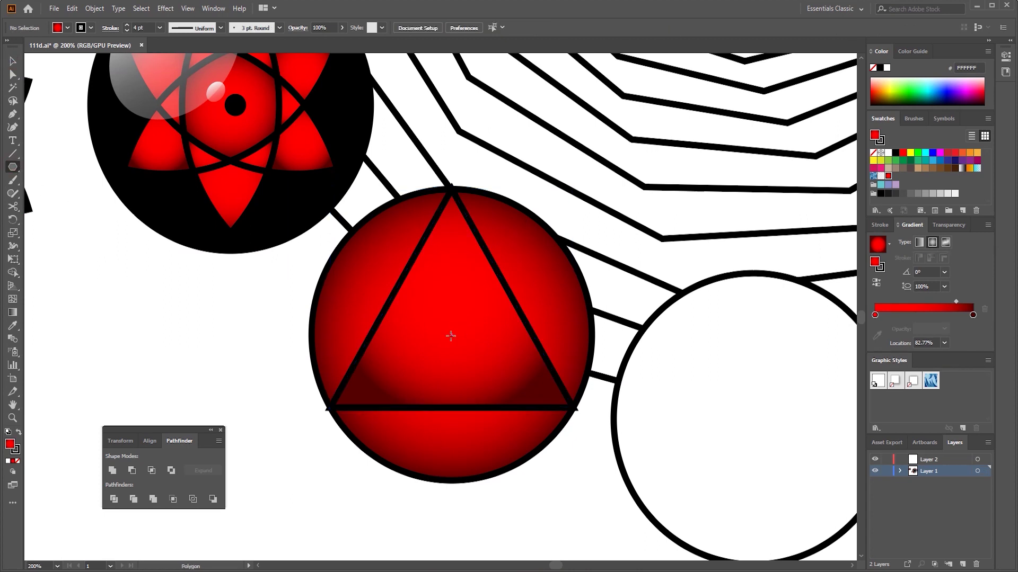
{"action": "left_click_drag", "start_coordinate": [480, 293], "coordinate": [453, 400]}
{"action": "key", "text": "v"}
{"action": "left_click", "coordinate": [186, 291]}
{"action": "key", "text": "ctrl+plus"}
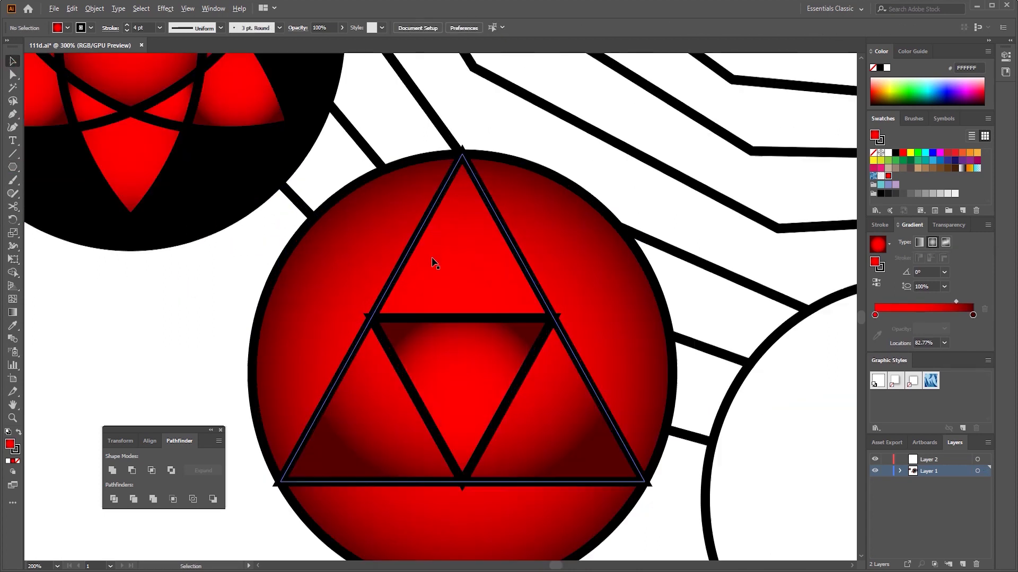
Draw a closed curved blade shape with the Pen tool and shrink it slightly toward the centre.
{"action": "key", "text": "p"}
{"action": "left_click", "coordinate": [502, 104]}
{"action": "left_click_drag", "start_coordinate": [411, 267], "coordinate": [447, 389]}
{"action": "mouse_move", "coordinate": [320, 431]}
{"action": "left_mouse_down"}
{"action": "mouse_move", "coordinate": [484, 455]}
{"action": "mouse_move", "coordinate": [586, 351]}
{"action": "left_mouse_up"}
{"action": "left_click_drag", "start_coordinate": [684, 430], "coordinate": [592, 275]}
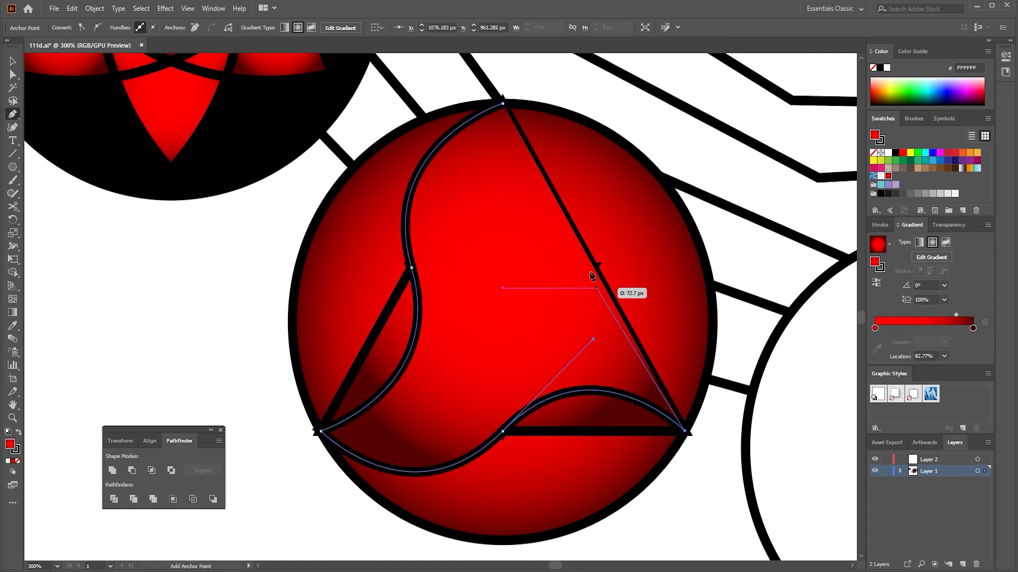
{"action": "left_click_drag", "start_coordinate": [533, 249], "coordinate": [534, 249]}
{"action": "left_click", "coordinate": [502, 103]}
{"action": "key", "text": "v"}
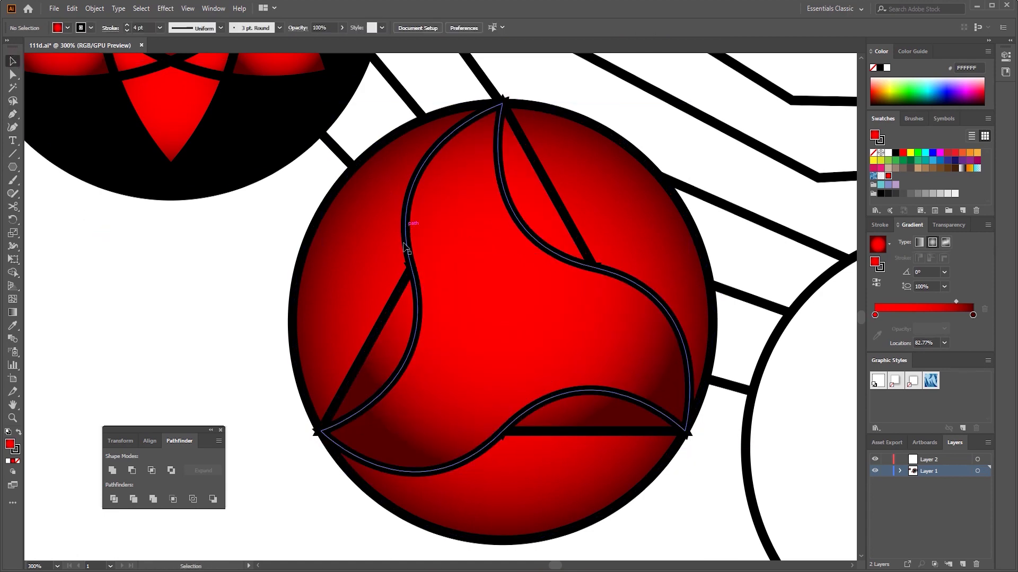
{"action": "left_click", "coordinate": [599, 287]}
{"action": "left_click_drag", "start_coordinate": [718, 220], "coordinate": [564, 277]}
Pull the blade's side and bottom anchor points inward to refine its shape.
{"action": "scroll", "coordinate": [571, 289], "scroll_direction": "up", "scroll_amount": 1}
{"action": "key", "text": "a"}
{"action": "left_click", "coordinate": [629, 271]}
{"action": "left_click_drag", "start_coordinate": [369, 273], "coordinate": [392, 262]}
{"action": "left_click_drag", "start_coordinate": [480, 455], "coordinate": [481, 428]}
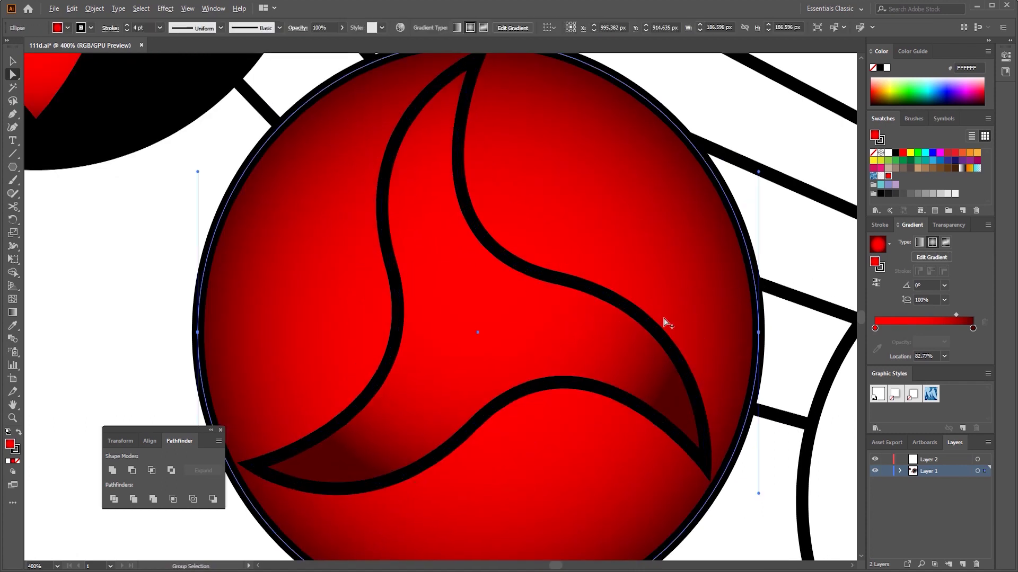
{"action": "scroll", "coordinate": [316, 336], "scroll_direction": "down", "scroll_amount": 5}
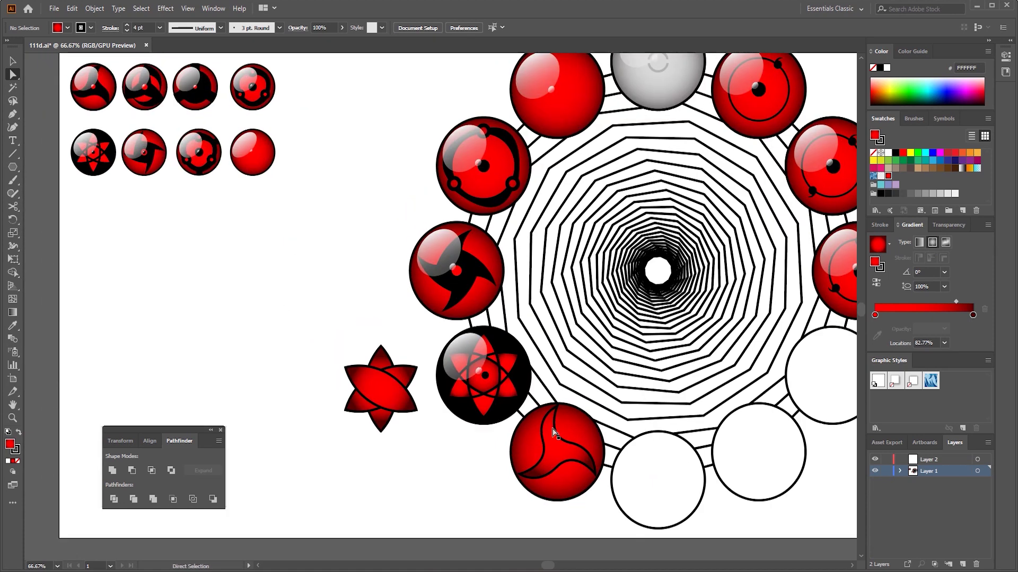
{"action": "scroll", "coordinate": [536, 357], "scroll_direction": "up", "scroll_amount": 3}
Rotate the blade shape around the eye centre.
{"action": "left_click", "coordinate": [521, 346]}
{"action": "key", "text": "r"}
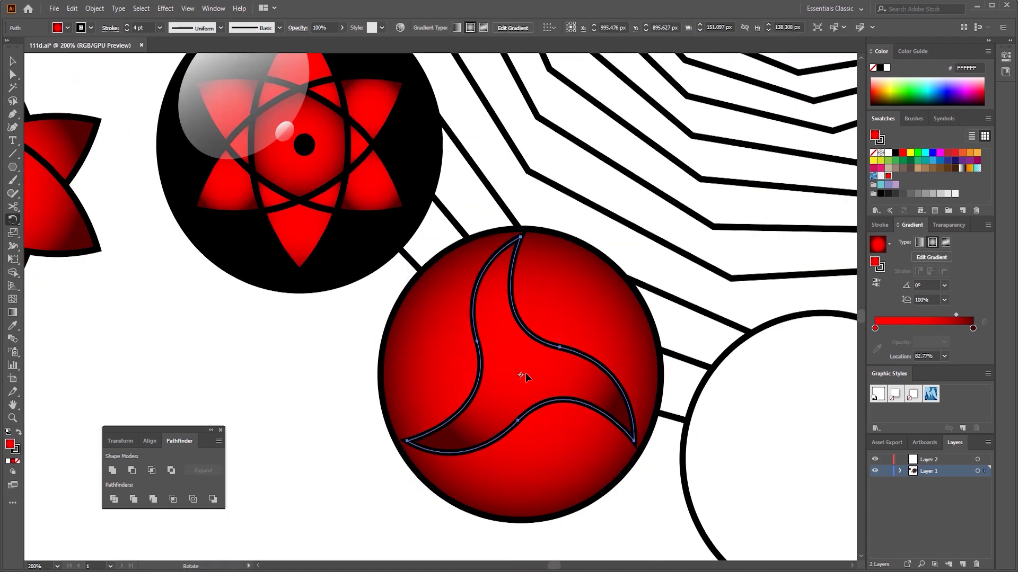
{"action": "key", "text": "Return"}
{"action": "left_click", "coordinate": [770, 354]}
{"action": "left_click", "coordinate": [520, 345]}
{"action": "left_click_drag", "start_coordinate": [523, 353], "coordinate": [521, 358]}
{"action": "key", "text": "v"}
{"action": "key", "text": "ctrl+shift+a"}
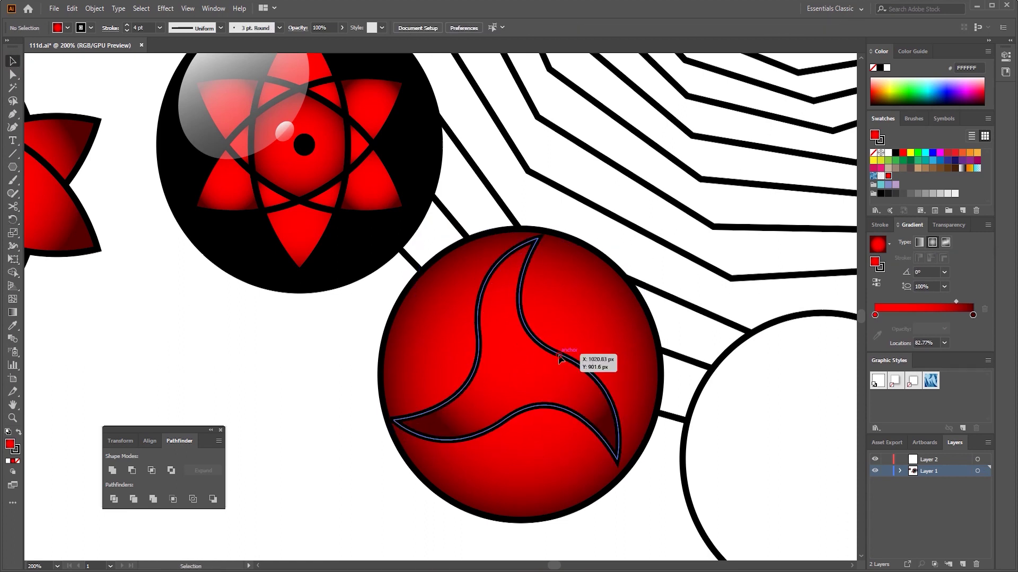
{"action": "scroll", "coordinate": [557, 355], "scroll_direction": "down", "scroll_amount": 3}
{"action": "scroll", "coordinate": [611, 450], "scroll_direction": "up", "scroll_amount": 2}
Cut a small centre circle out of the blade with Minus Front, leaving a black three-bladed eye.
{"action": "left_click_drag", "start_coordinate": [554, 413], "coordinate": [554, 419]}
{"action": "scroll", "coordinate": [176, 154], "scroll_direction": "down", "scroll_amount": 3}
{"action": "scroll", "coordinate": [275, 235], "scroll_direction": "up", "scroll_amount": 3}
{"action": "key", "text": "v"}
{"action": "left_click", "coordinate": [131, 471]}
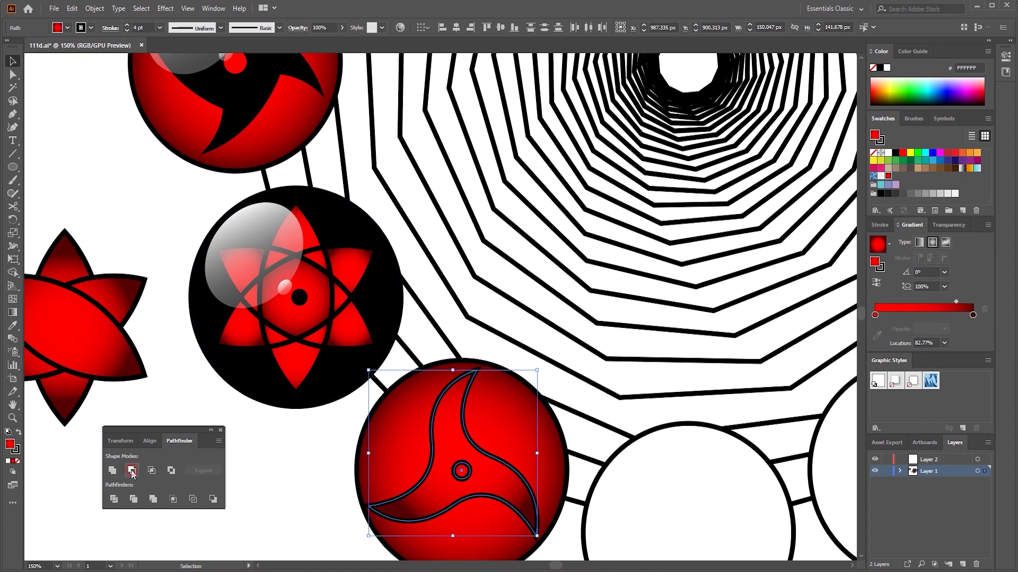
{"action": "left_click", "coordinate": [200, 410]}
{"action": "scroll", "coordinate": [505, 318], "scroll_direction": "down", "scroll_amount": 2}
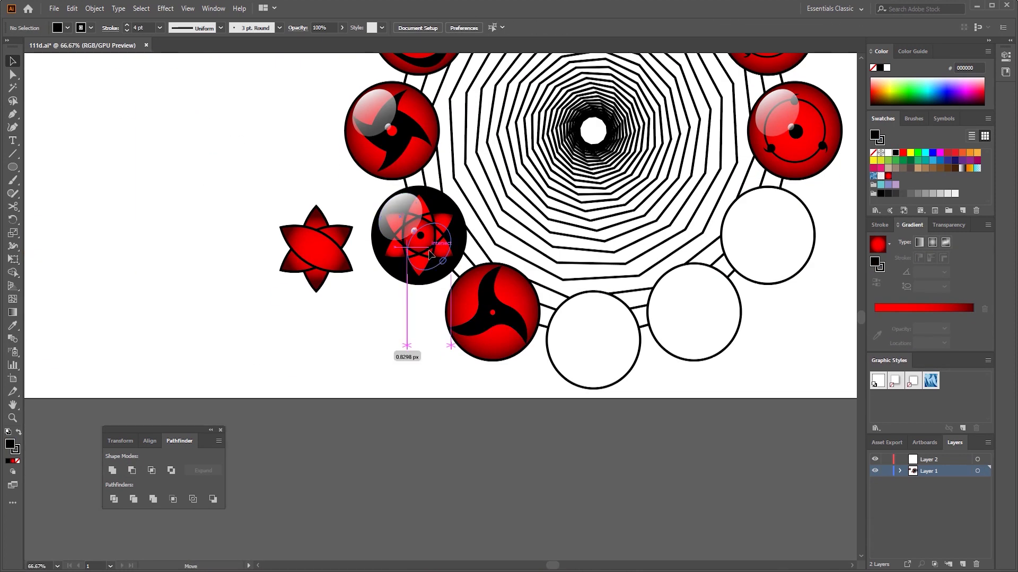
Move the gloss highlight onto the black blade eye.
{"action": "left_click_drag", "start_coordinate": [429, 255], "coordinate": [476, 308]}
{"action": "scroll", "coordinate": [375, 348], "scroll_direction": "down", "scroll_amount": 3}
{"action": "scroll", "coordinate": [375, 348], "scroll_direction": "up", "scroll_amount": 1}
{"action": "scroll", "coordinate": [485, 404], "scroll_direction": "up", "scroll_amount": 4}
{"action": "scroll", "coordinate": [485, 404], "scroll_direction": "down", "scroll_amount": 2}
Fill the next white circle with the red gradient and rotate-copy a petal into a six-point star.
{"action": "left_click", "coordinate": [532, 340]}
{"action": "scroll", "coordinate": [727, 311], "scroll_direction": "up", "scroll_amount": 1}
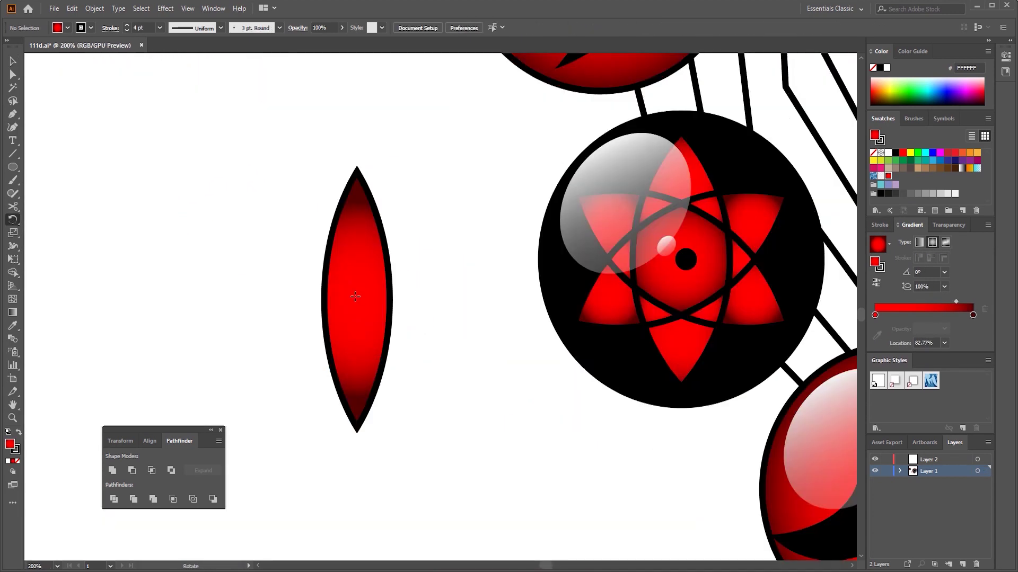
{"action": "left_click", "coordinate": [355, 297], "text": "ctrl"}
{"action": "left_click", "coordinate": [644, 334]}
{"action": "left_click", "coordinate": [718, 353]}
{"action": "key", "text": "ctrl+d"}
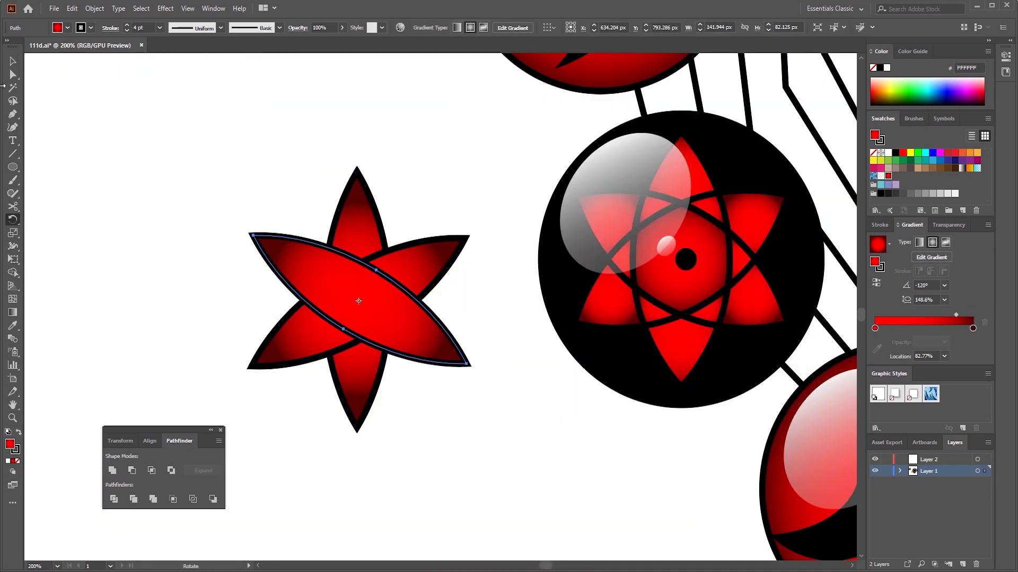
Shape Builder the star into a three-pointed knot by removing three points and merging the rest.
{"action": "key", "text": "v"}
{"action": "left_click_drag", "start_coordinate": [41, 134], "coordinate": [484, 404]}
{"action": "key", "text": "shift+m"}
{"action": "left_click", "coordinate": [424, 260], "text": "alt"}
{"action": "left_click", "coordinate": [350, 395], "text": "alt"}
{"action": "left_click", "coordinate": [286, 254], "text": "alt"}
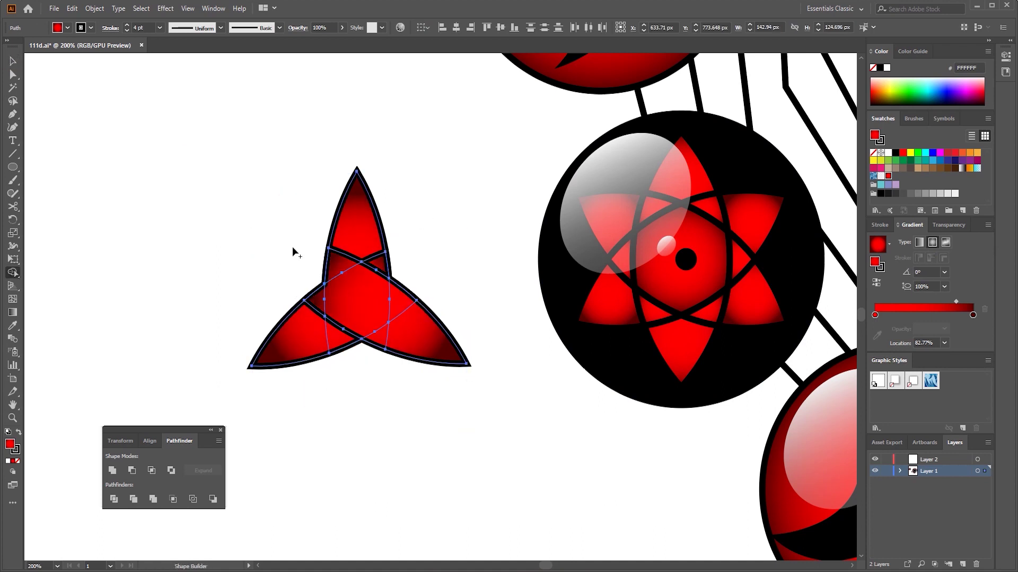
{"action": "left_click_drag", "start_coordinate": [356, 212], "coordinate": [424, 339]}
{"action": "key", "text": "v"}
Place the knot inside the red circle and scale it to fit.
{"action": "key", "text": "ctrl+minus"}
{"action": "key", "text": "ctrl+minus"}
{"action": "key", "text": "ctrl+minus"}
{"action": "left_click_drag", "start_coordinate": [359, 291], "coordinate": [364, 299]}
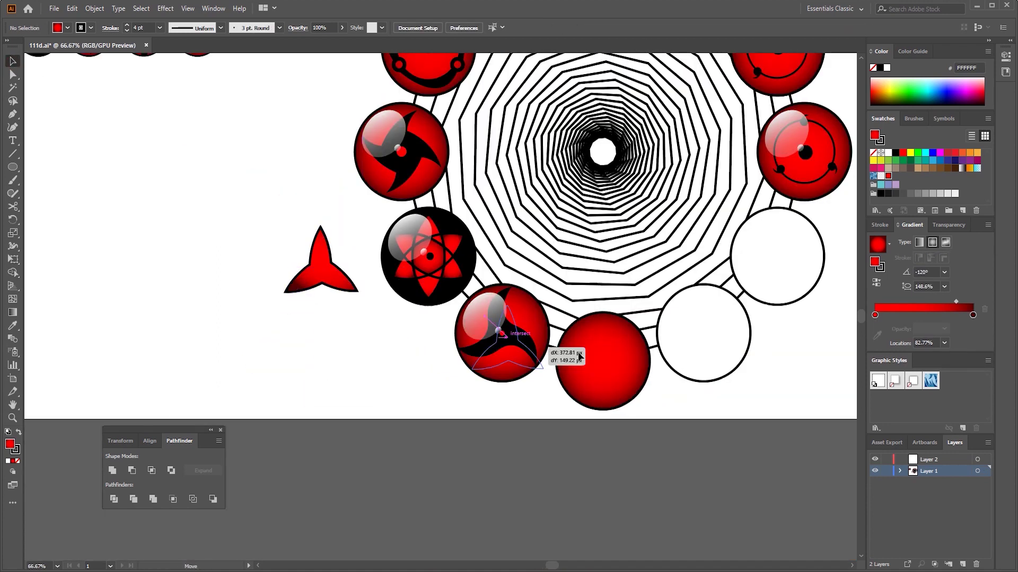
{"action": "left_click_drag", "start_coordinate": [624, 366], "coordinate": [624, 367]}
{"action": "key", "text": "ctrl+plus"}
{"action": "key", "text": "ctrl+plus"}
{"action": "key", "text": "ctrl+plus"}
{"action": "left_click_drag", "start_coordinate": [710, 188], "coordinate": [716, 182]}
{"action": "left_click", "coordinate": [791, 416]}
{"action": "key", "text": "ctrl+minus"}
{"action": "key", "text": "ctrl+minus"}
{"action": "key", "text": "ctrl+minus"}
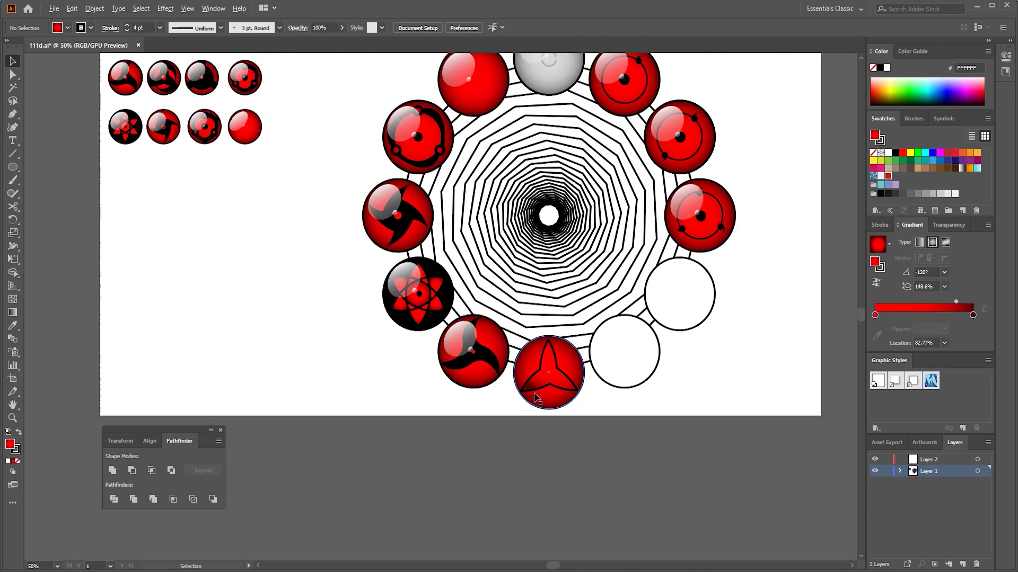
{"action": "scroll", "coordinate": [159, 80], "scroll_direction": "up", "scroll_amount": 4}
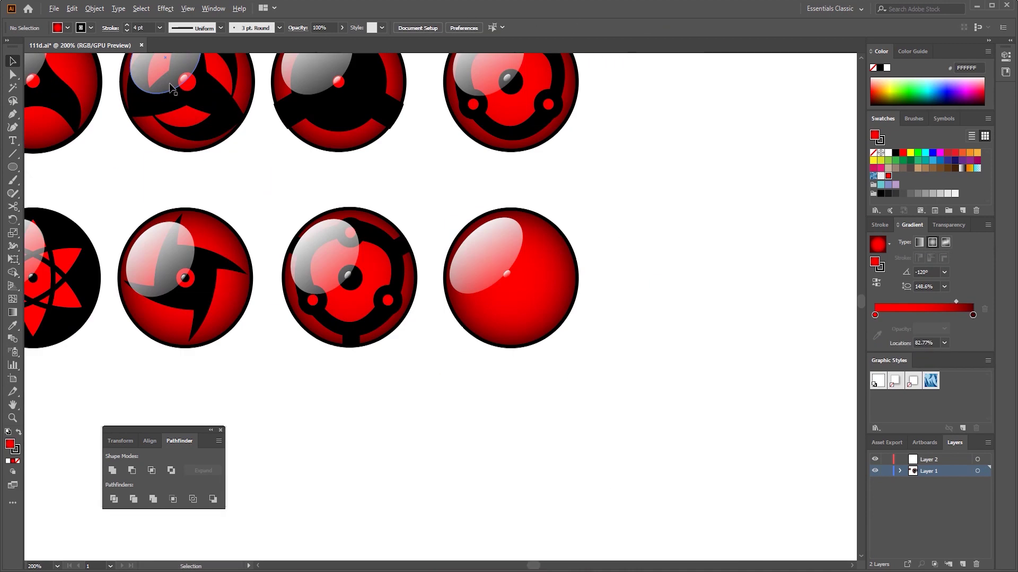
{"action": "scroll", "coordinate": [171, 89], "scroll_direction": "down", "scroll_amount": 4}
{"action": "scroll", "coordinate": [447, 266], "scroll_direction": "up", "scroll_amount": 4}
Draw an unfilled circle out from the knot eye's centre.
{"action": "key", "text": "r"}
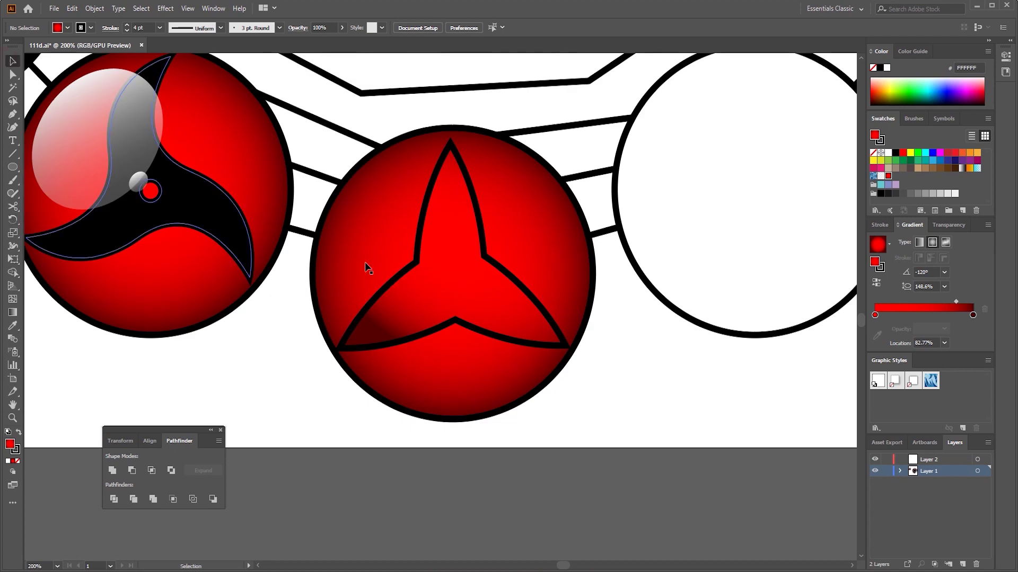
{"action": "left_click", "coordinate": [364, 262]}
{"action": "key", "text": "l"}
{"action": "key", "text": "ctrl+shift+a"}
{"action": "left_click_drag", "start_coordinate": [453, 274], "coordinate": [519, 172]}
{"action": "key", "text": "slash"}
Cut the circle with a curved Pen path, keeping only a crescent piece.
{"action": "key", "text": "p"}
{"action": "left_click", "coordinate": [340, 348]}
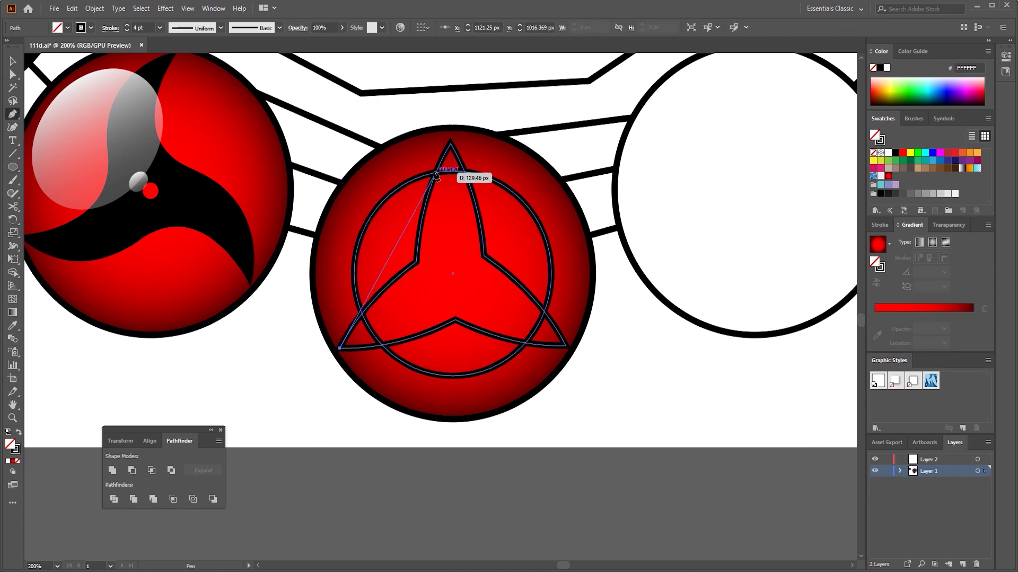
{"action": "left_click_drag", "start_coordinate": [436, 173], "coordinate": [567, 159]}
{"action": "key", "text": "v"}
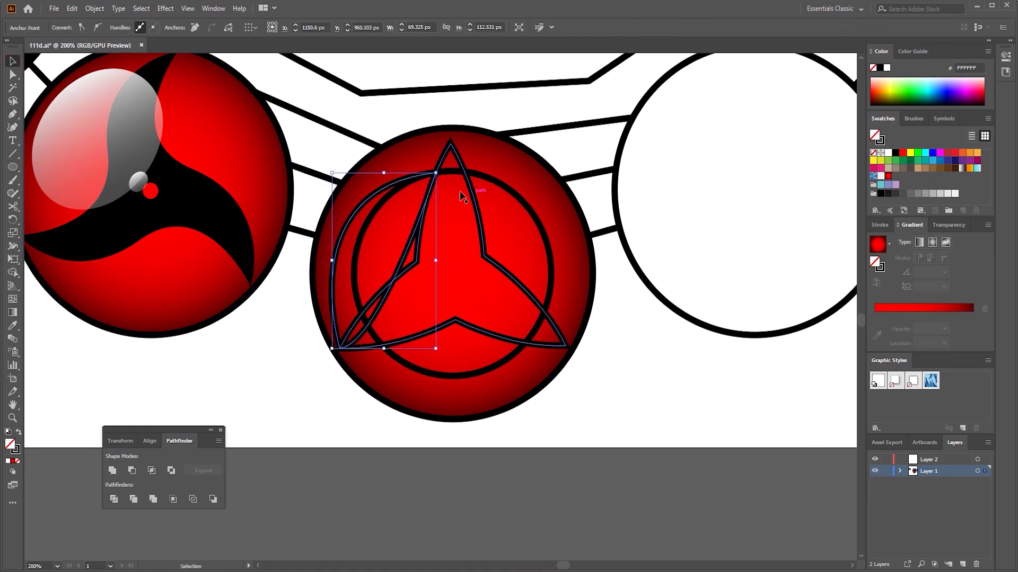
{"action": "key", "text": "ctrl+shift+a"}
{"action": "key", "text": "Delete"}
{"action": "left_click", "coordinate": [384, 262]}
Rotate-copy the crescent 120° twice around the eye's centre and nudge it into place.
{"action": "key", "text": "r"}
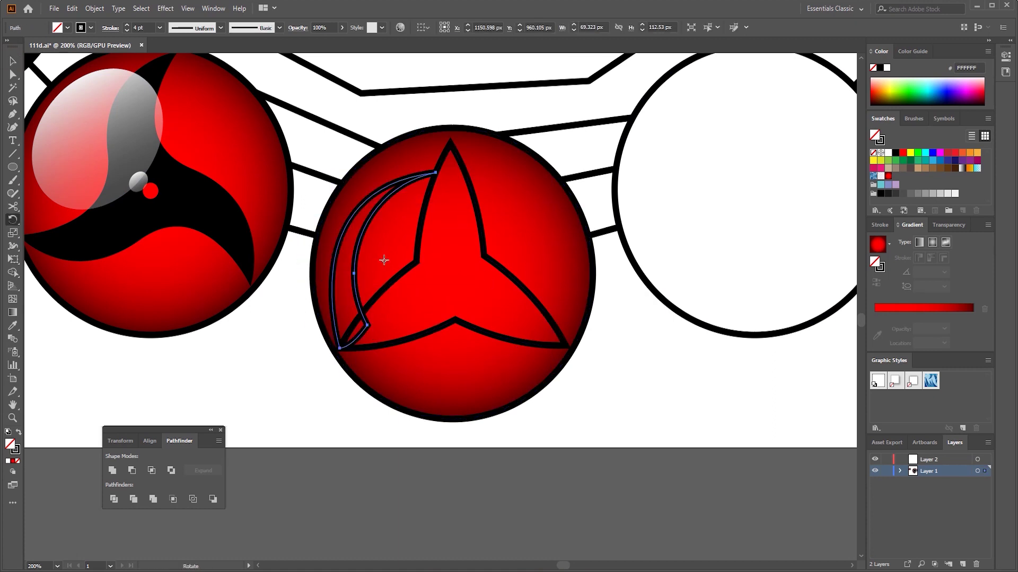
{"action": "left_click", "coordinate": [451, 273], "text": "alt"}
{"action": "left_click", "coordinate": [654, 354]}
{"action": "key", "text": "ctrl+d"}
{"action": "key", "text": "v"}
{"action": "mouse_move", "coordinate": [543, 233]}
{"action": "left_mouse_down"}
{"action": "mouse_move", "coordinate": [461, 114]}
{"action": "mouse_move", "coordinate": [522, 137]}
{"action": "left_mouse_up"}
{"action": "scroll", "coordinate": [477, 154], "scroll_direction": "up", "scroll_amount": 3}
Fill the three-pointed blade with solid black.
{"action": "key", "text": "i"}
{"action": "left_click", "coordinate": [532, 143]}
{"action": "key", "text": "v"}
{"action": "scroll", "coordinate": [522, 159], "scroll_direction": "down", "scroll_amount": 3}
{"action": "scroll", "coordinate": [522, 246], "scroll_direction": "up", "scroll_amount": 2}
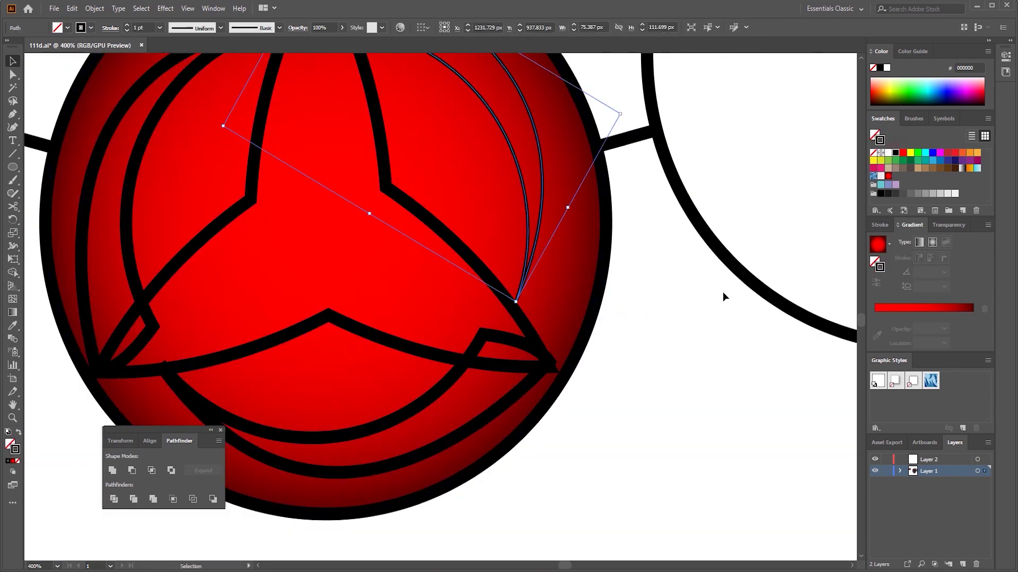
{"action": "key", "text": "ctrl+minus"}
Fill the crescent arcs, including the lower arc, with black from Swatches.
{"action": "left_click", "coordinate": [490, 233]}
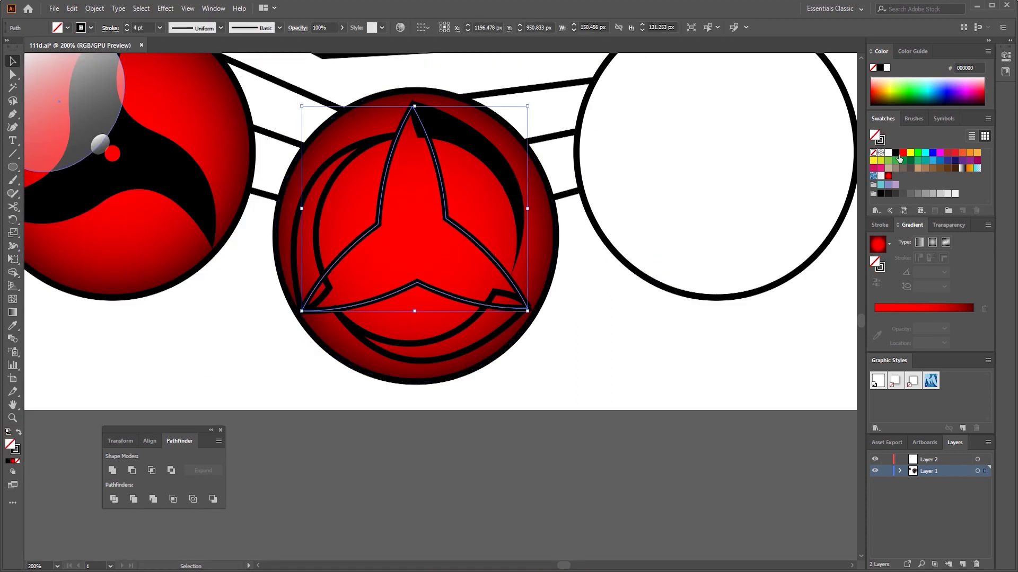
{"action": "left_click", "coordinate": [896, 153]}
{"action": "left_click", "coordinate": [375, 177]}
{"action": "left_click", "coordinate": [899, 153]}
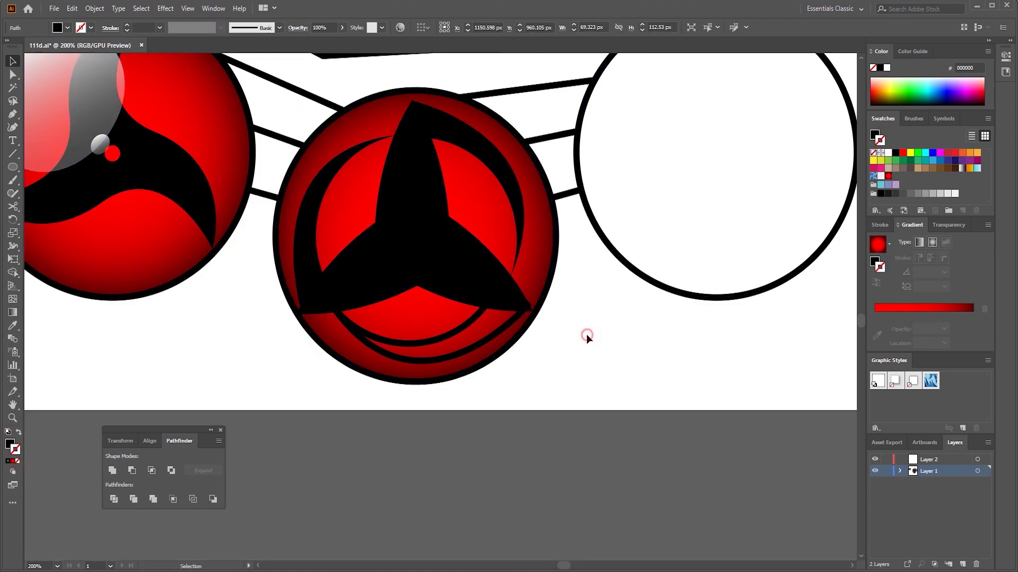
{"action": "left_click", "coordinate": [528, 316]}
{"action": "left_click", "coordinate": [896, 153]}
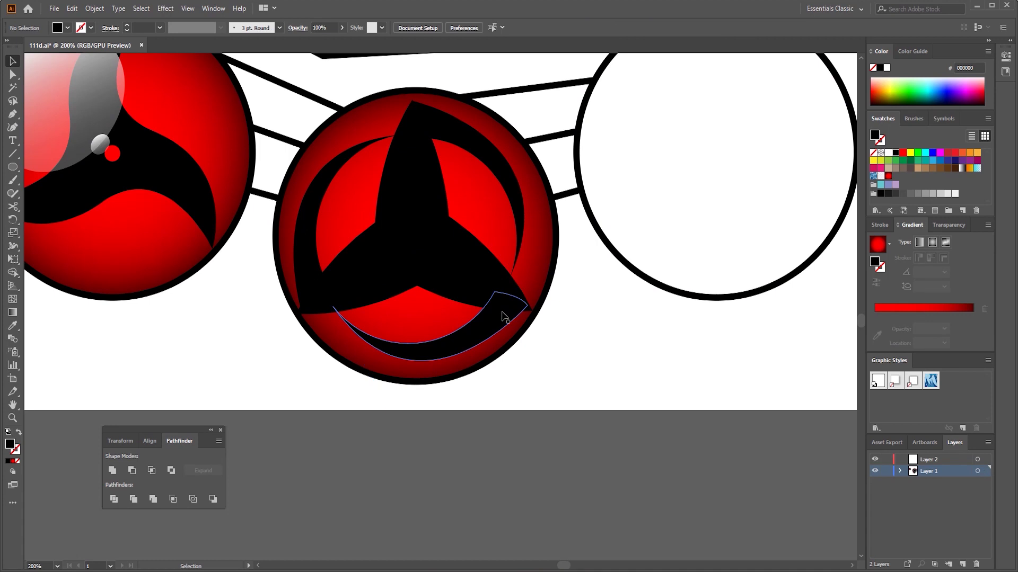
Select the black blade and crescents together to check them, then deselect.
{"action": "scroll", "coordinate": [527, 324], "scroll_direction": "up", "scroll_amount": 2}
{"action": "left_click", "coordinate": [350, 335]}
{"action": "scroll", "coordinate": [350, 335], "scroll_direction": "down", "scroll_amount": 1}
{"action": "left_click", "coordinate": [356, 356]}
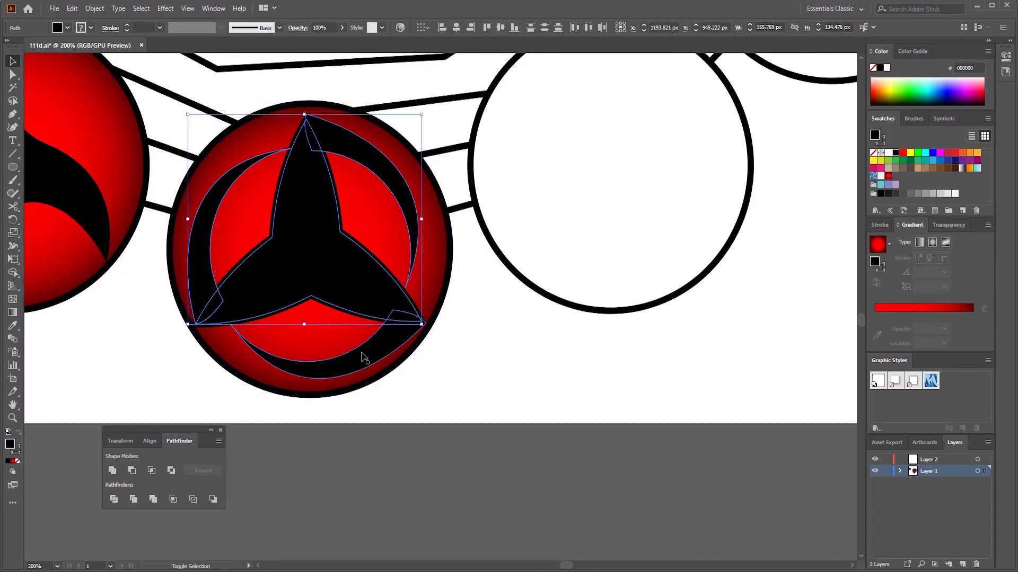
{"action": "left_click", "coordinate": [336, 164], "text": "shift"}
{"action": "left_click", "coordinate": [481, 365]}
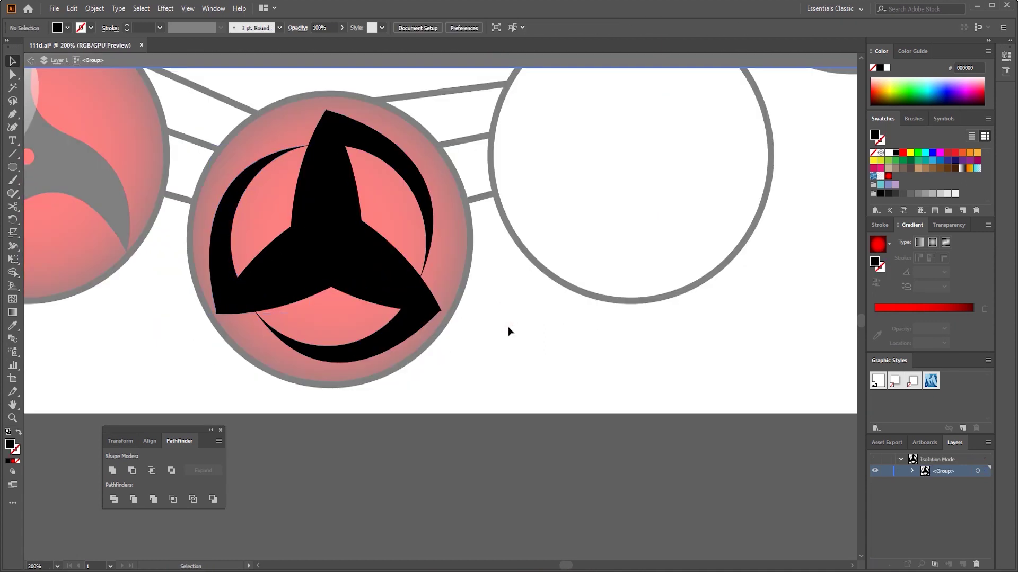
{"action": "scroll", "coordinate": [530, 268], "scroll_direction": "down", "scroll_amount": 2}
{"action": "scroll", "coordinate": [539, 284], "scroll_direction": "down", "scroll_amount": 3}
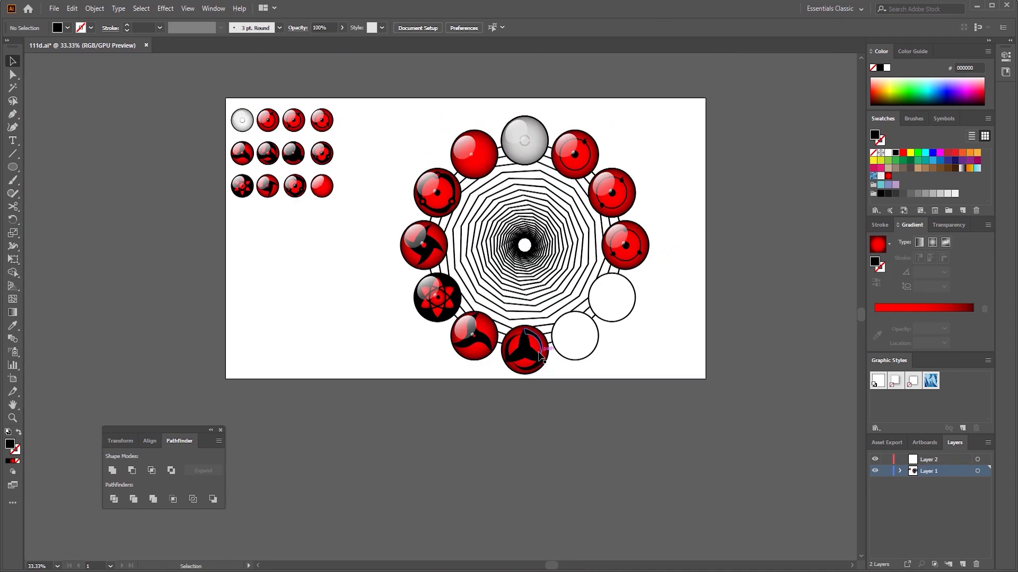
{"action": "scroll", "coordinate": [539, 359], "scroll_direction": "up", "scroll_amount": 4}
Cut a small centre circle out of the black shape and copy it onto the middle eye.
{"action": "key", "text": "l"}
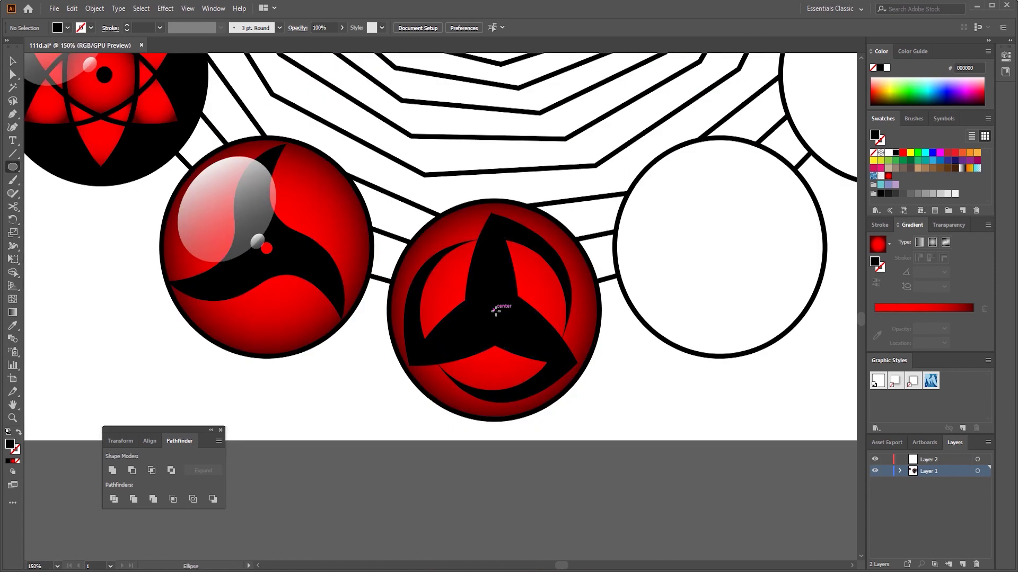
{"action": "left_click_drag", "start_coordinate": [493, 311], "coordinate": [494, 311]}
{"action": "key", "text": "v"}
{"action": "left_click", "coordinate": [129, 475]}
{"action": "left_click", "coordinate": [629, 371]}
{"action": "key", "text": "ctrl+1"}
{"action": "left_click_drag", "start_coordinate": [492, 300], "coordinate": [465, 276]}
Fill the lower empty ring circle with the red gradient.
{"action": "scroll", "coordinate": [586, 345], "scroll_direction": "down", "scroll_amount": 3}
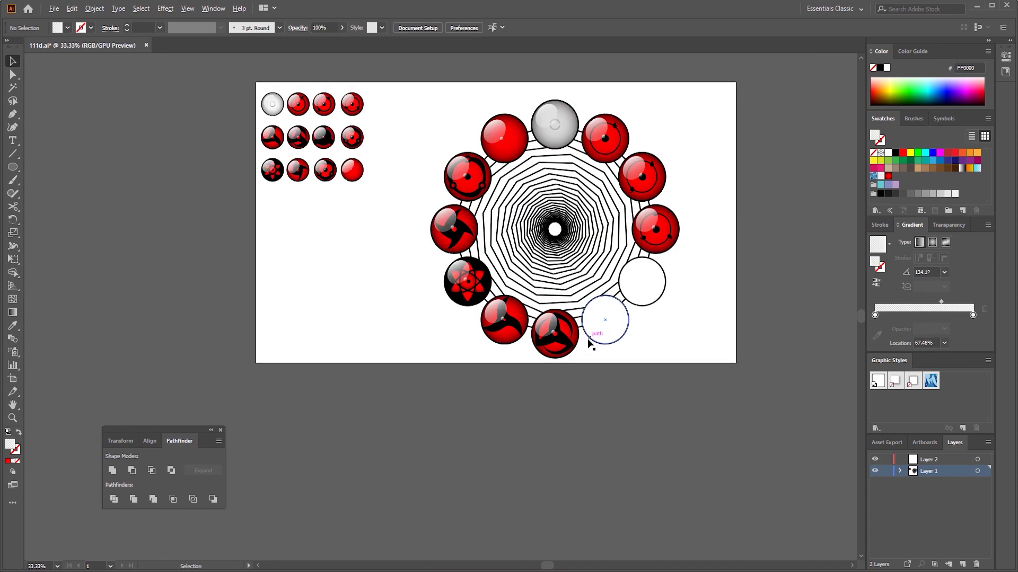
{"action": "scroll", "coordinate": [642, 310], "scroll_direction": "up", "scroll_amount": 2}
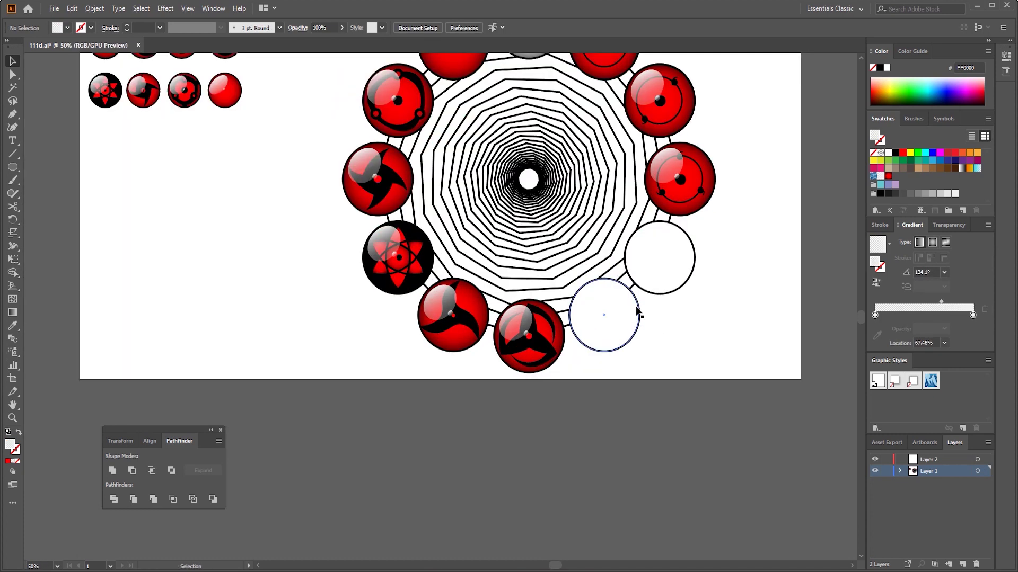
{"action": "left_click", "coordinate": [605, 319]}
{"action": "scroll", "coordinate": [604, 320], "scroll_direction": "down", "scroll_amount": 2}
{"action": "scroll", "coordinate": [613, 332], "scroll_direction": "up", "scroll_amount": 2}
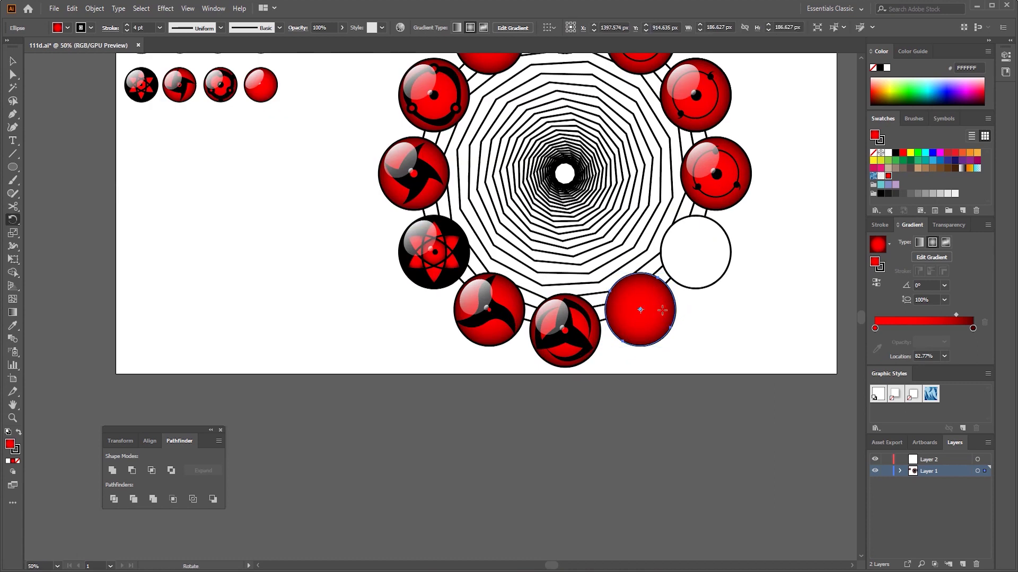
{"action": "key", "text": "v"}
{"action": "left_click", "coordinate": [768, 326]}
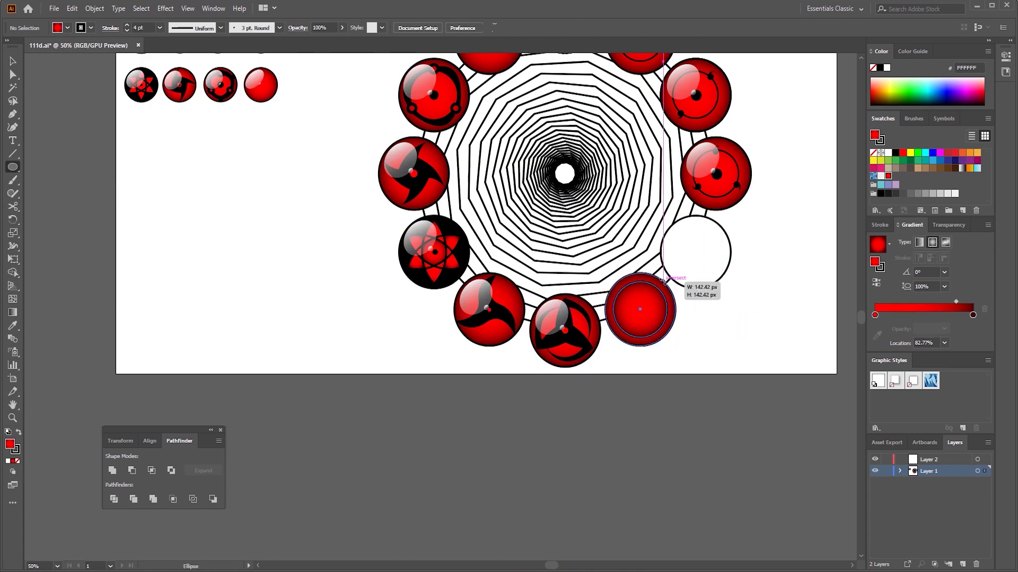
{"action": "scroll", "coordinate": [641, 307], "scroll_direction": "down", "scroll_amount": 1}
{"action": "scroll", "coordinate": [641, 307], "scroll_direction": "up", "scroll_amount": 2}
{"action": "scroll", "coordinate": [647, 310], "scroll_direction": "up", "scroll_amount": 1}
Combine the inner and centre circles into a compound path filled black.
{"action": "key", "text": "v"}
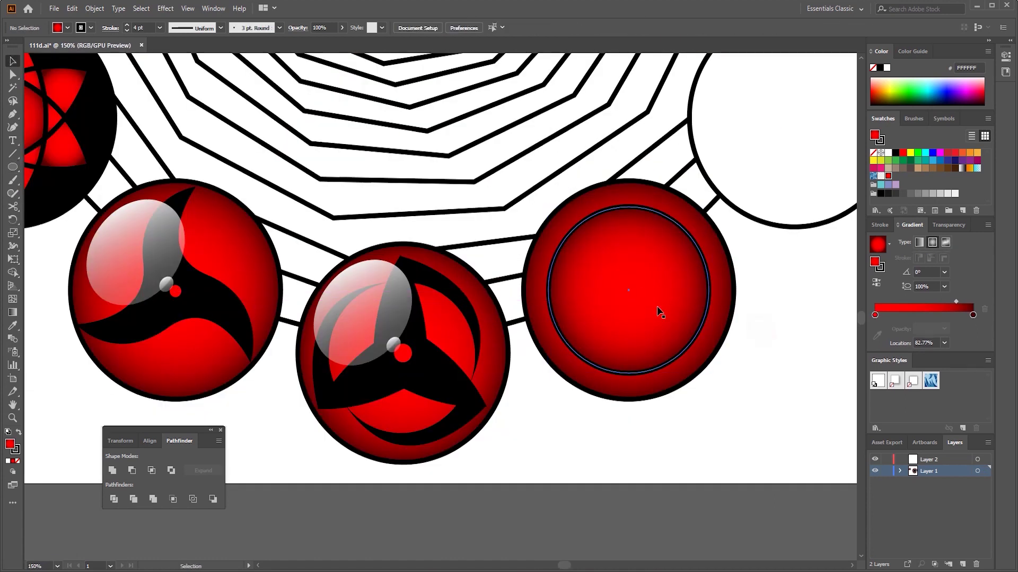
{"action": "left_click_drag", "start_coordinate": [644, 273], "coordinate": [644, 273]}
{"action": "key", "text": "v"}
{"action": "left_click", "coordinate": [709, 312], "text": "shift"}
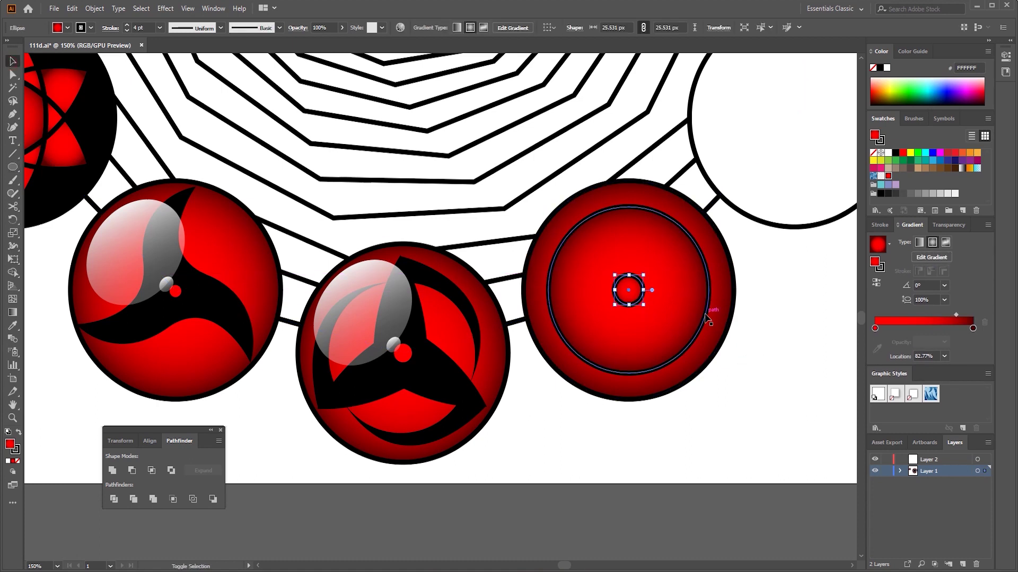
{"action": "key", "text": "ctrl+8"}
{"action": "left_click", "coordinate": [895, 152]}
{"action": "key", "text": "ctrl+shift+a"}
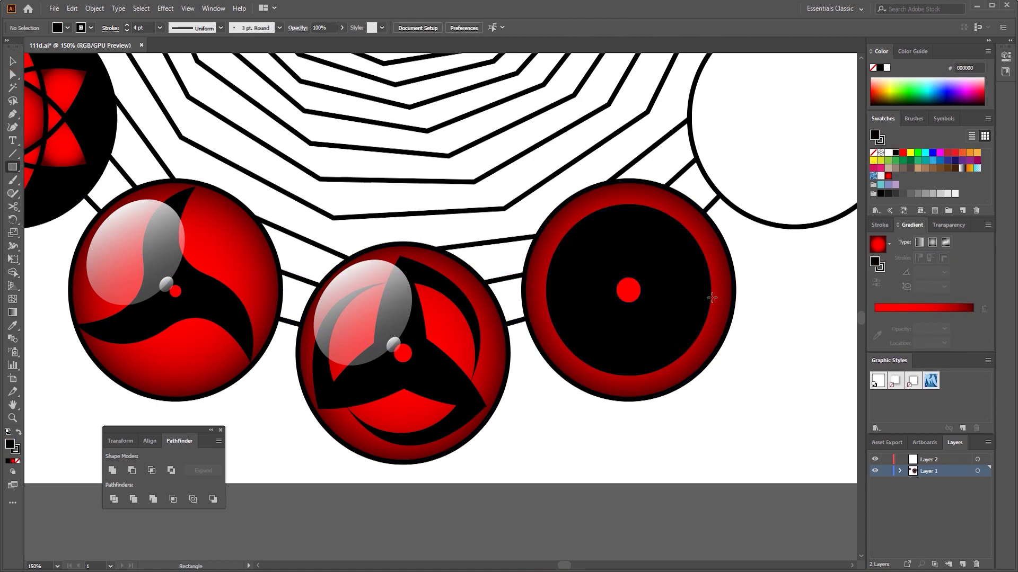
Draw a black rectangle at the eye's top, sized to cover the red rim.
{"action": "mouse_move", "coordinate": [652, 189]}
{"action": "left_mouse_down"}
{"action": "mouse_move", "coordinate": [646, 174]}
{"action": "mouse_move", "coordinate": [630, 190]}
{"action": "left_mouse_up"}
{"action": "key", "text": "v"}
{"action": "left_click", "coordinate": [782, 303]}
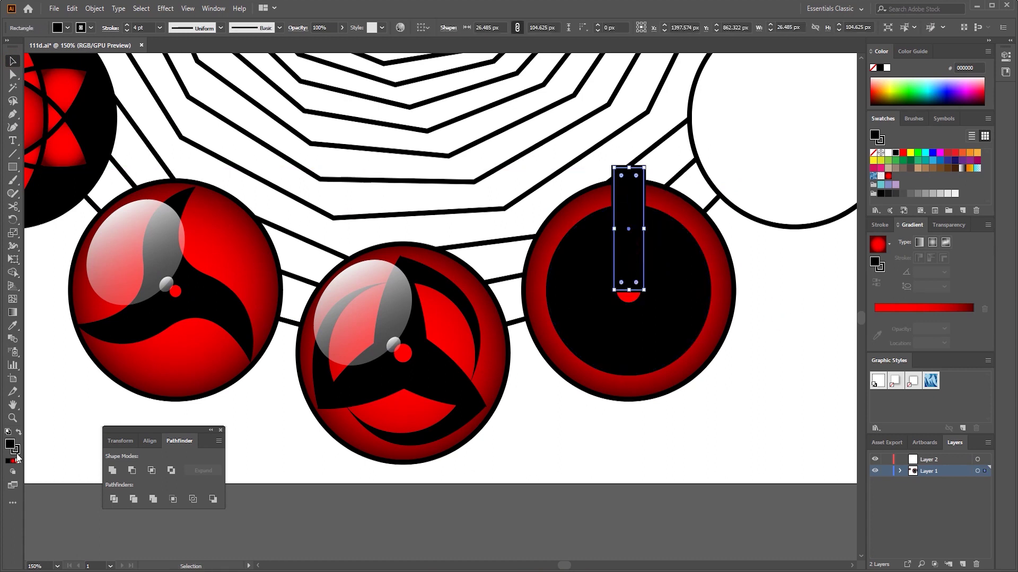
{"action": "left_click_drag", "start_coordinate": [650, 229], "coordinate": [641, 227]}
{"action": "scroll", "coordinate": [642, 227], "scroll_direction": "up", "scroll_amount": 2}
{"action": "left_click", "coordinate": [627, 142]}
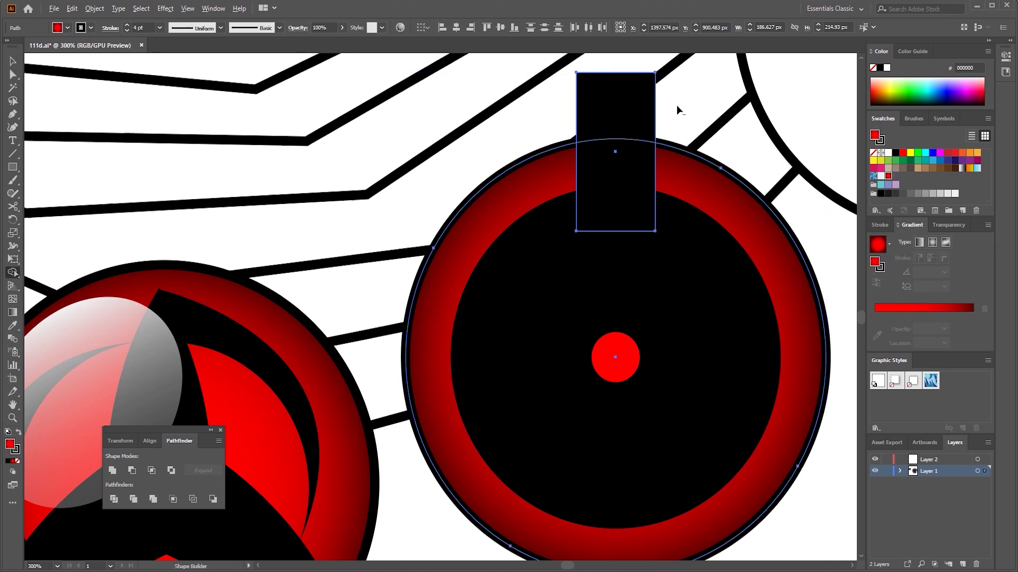
{"action": "left_click", "coordinate": [615, 212]}
Rotate-copy the black bar 120° around the eye's centre.
{"action": "key", "text": "r"}
{"action": "left_click", "coordinate": [616, 348], "text": "alt"}
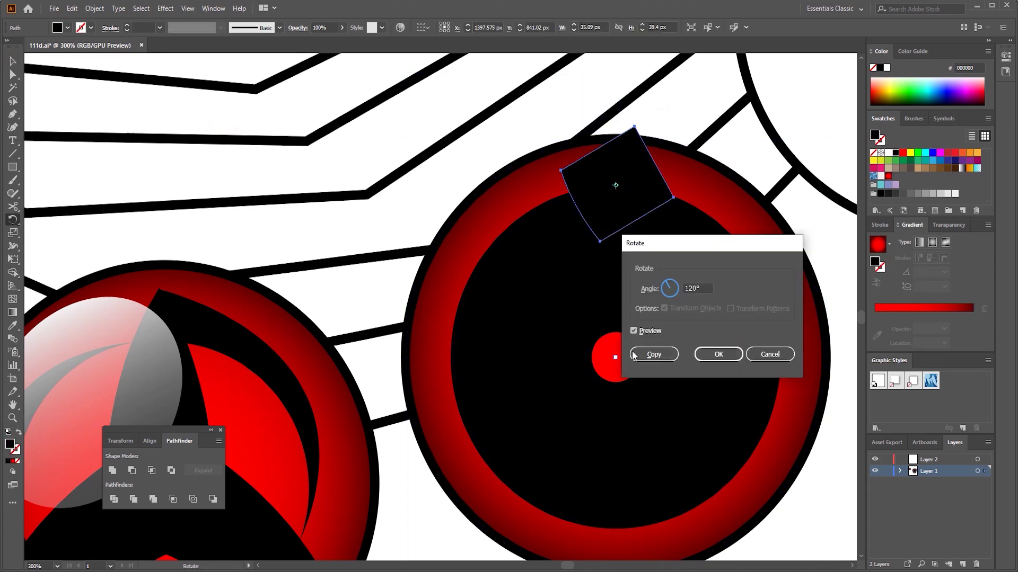
{"action": "key", "text": "Escape"}
{"action": "left_click", "coordinate": [616, 359], "text": "alt"}
{"action": "key", "text": "Escape"}
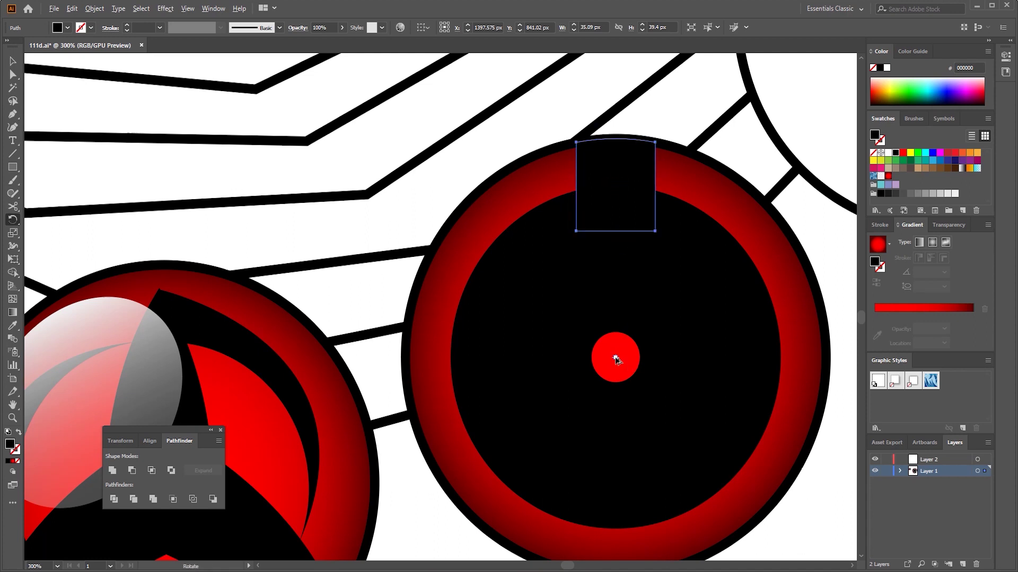
{"action": "left_click", "coordinate": [615, 358], "text": "alt"}
{"action": "left_click", "coordinate": [765, 357]}
Repeat the 120° copy for a third bar, then deselect everything.
{"action": "key", "text": "v"}
{"action": "left_click", "coordinate": [615, 357], "text": "alt"}
{"action": "left_click", "coordinate": [682, 354]}
{"action": "key", "text": "ctrl+d"}
{"action": "key", "text": "ctrl+shift+a"}
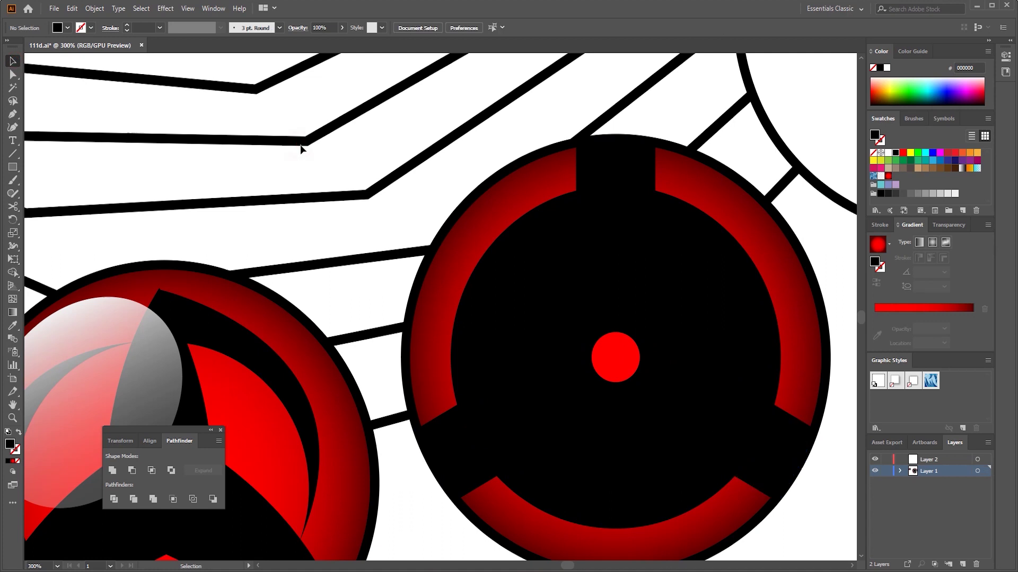
{"action": "key", "text": "ctrl+0"}
{"action": "left_click_drag", "start_coordinate": [566, 249], "coordinate": [566, 249]}
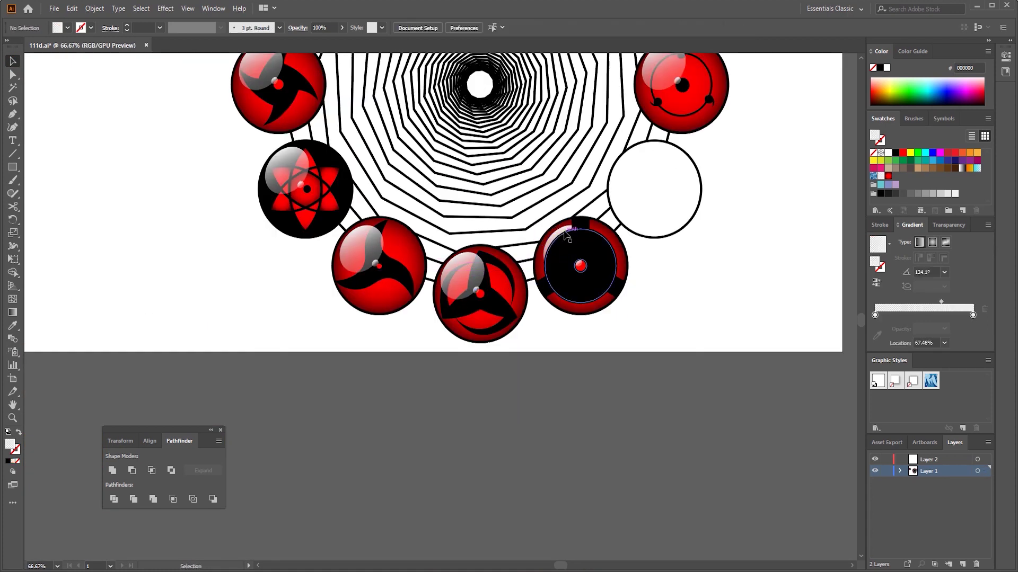
Copy the upper-left eye into the last empty ring slot.
{"action": "scroll", "coordinate": [708, 272], "scroll_direction": "down", "scroll_amount": 1}
{"action": "scroll", "coordinate": [691, 250], "scroll_direction": "down", "scroll_amount": 1}
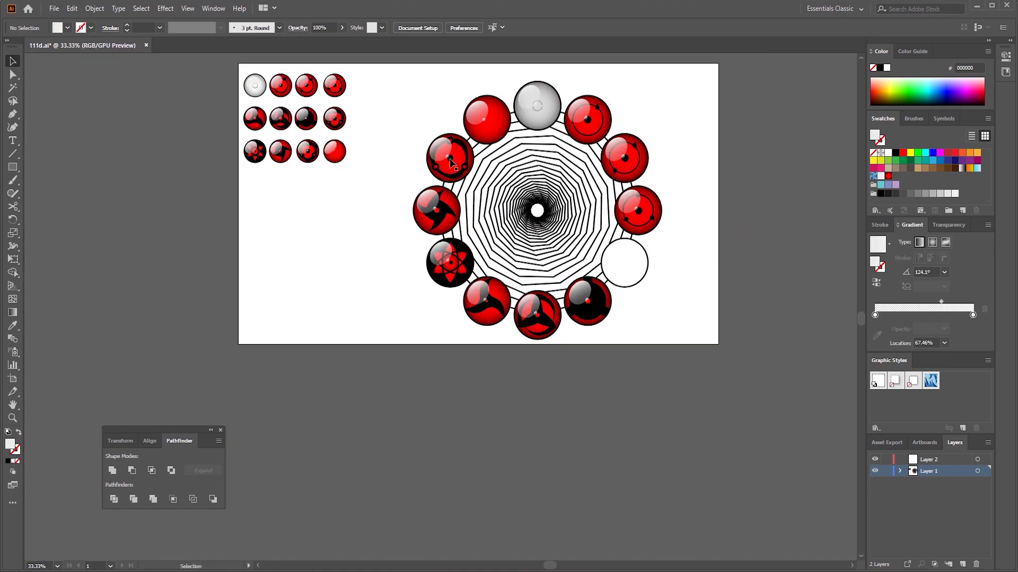
{"action": "scroll", "coordinate": [449, 161], "scroll_direction": "up", "scroll_amount": 3}
{"action": "left_click", "coordinate": [489, 142]}
{"action": "scroll", "coordinate": [568, 191], "scroll_direction": "down", "scroll_amount": 4}
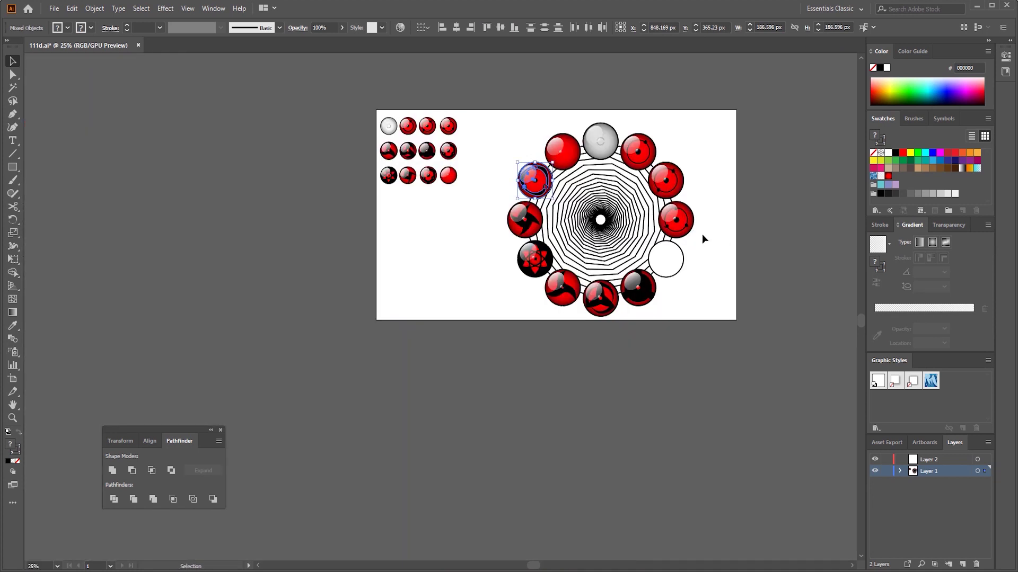
{"action": "left_click_drag", "start_coordinate": [430, 318], "coordinate": [654, 272]}
{"action": "scroll", "coordinate": [657, 265], "scroll_direction": "up", "scroll_amount": 3}
{"action": "left_click", "coordinate": [711, 208]}
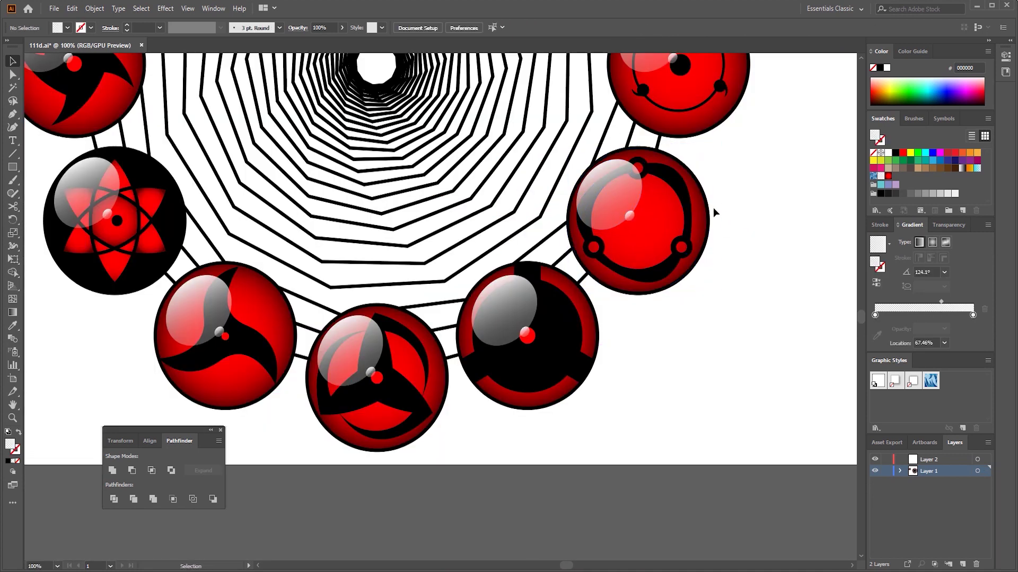
Move a black bar onto the top-right eye's rim.
{"action": "scroll", "coordinate": [717, 237], "scroll_direction": "up", "scroll_amount": 3}
{"action": "left_click", "coordinate": [448, 321]}
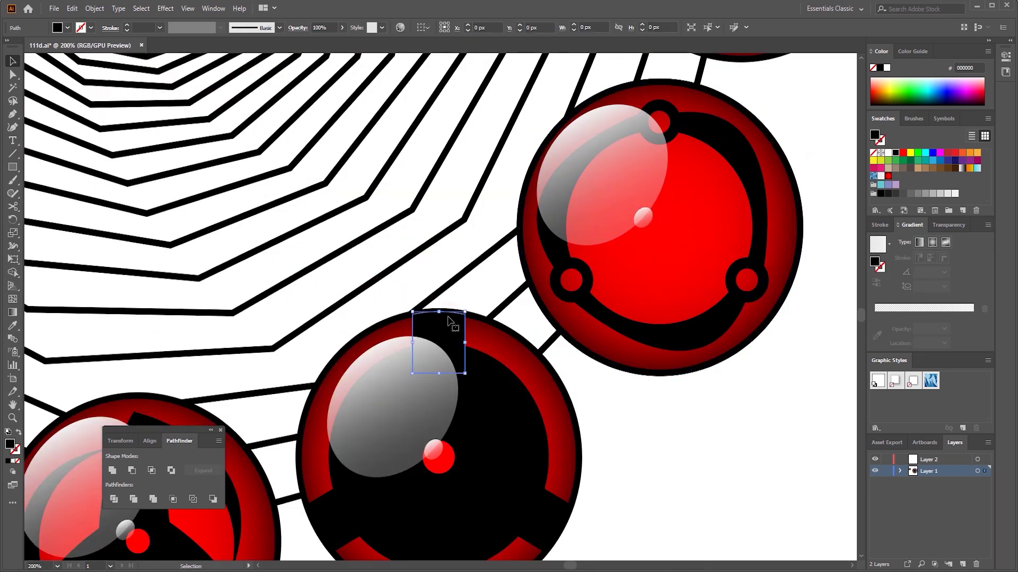
{"action": "left_click_drag", "start_coordinate": [677, 94], "coordinate": [461, 330]}
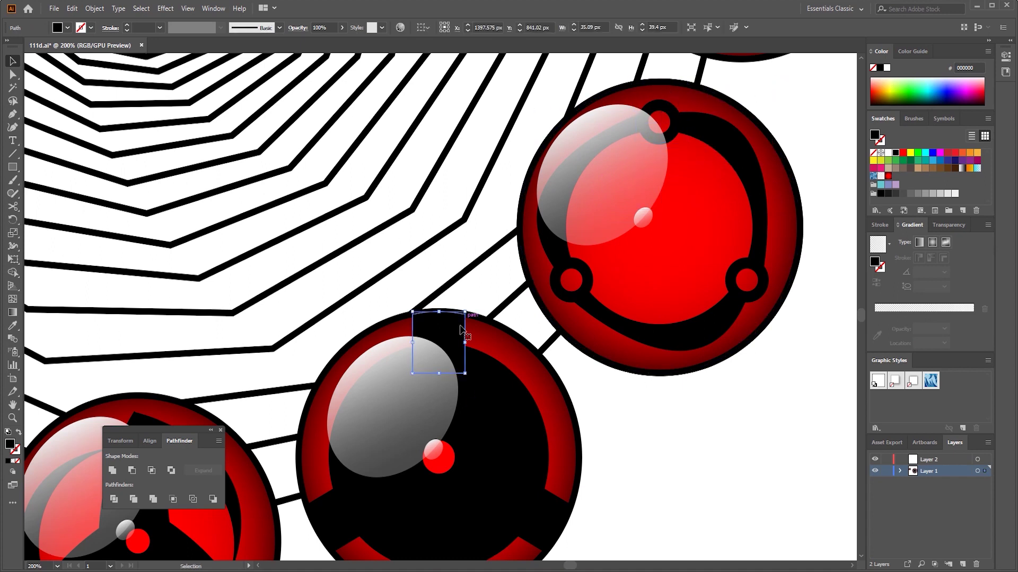
{"action": "left_click_drag", "start_coordinate": [669, 103], "coordinate": [669, 103]}
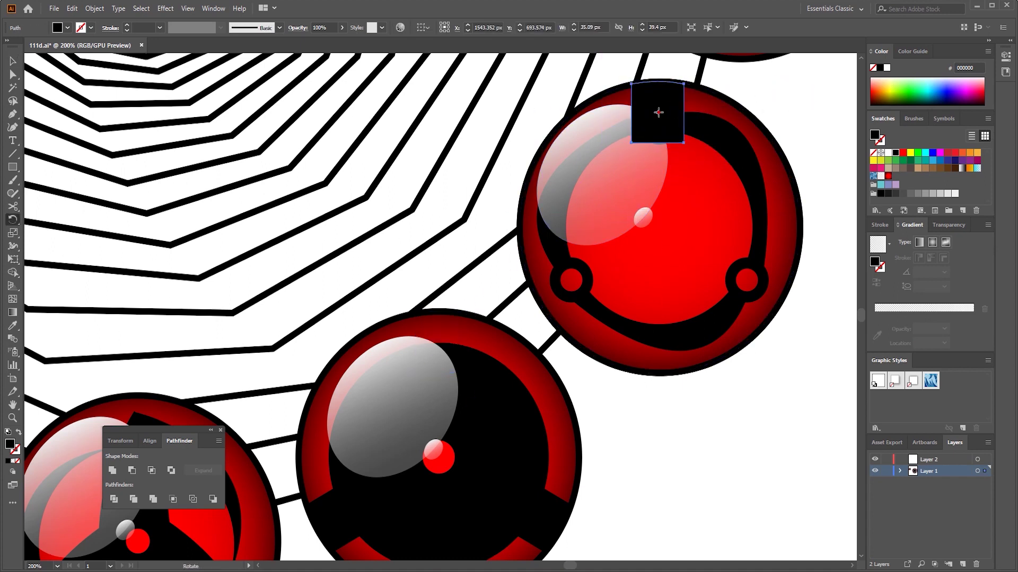
Rotate-copy the bar 120° twice around the eye's centre.
{"action": "left_click", "coordinate": [660, 228], "text": "alt"}
{"action": "key", "text": "Escape"}
{"action": "key", "text": "v"}
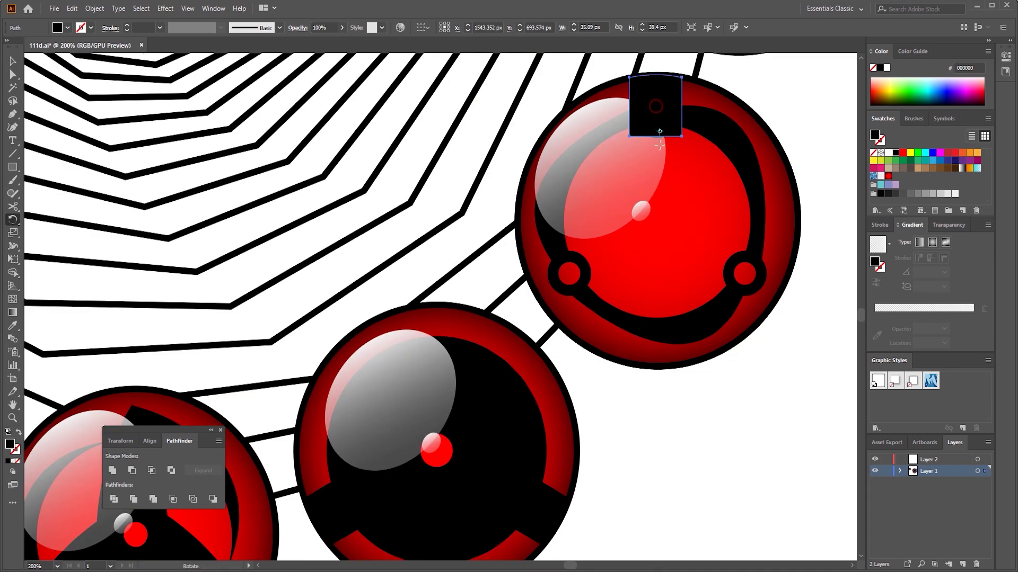
{"action": "left_click", "coordinate": [658, 220], "text": "alt"}
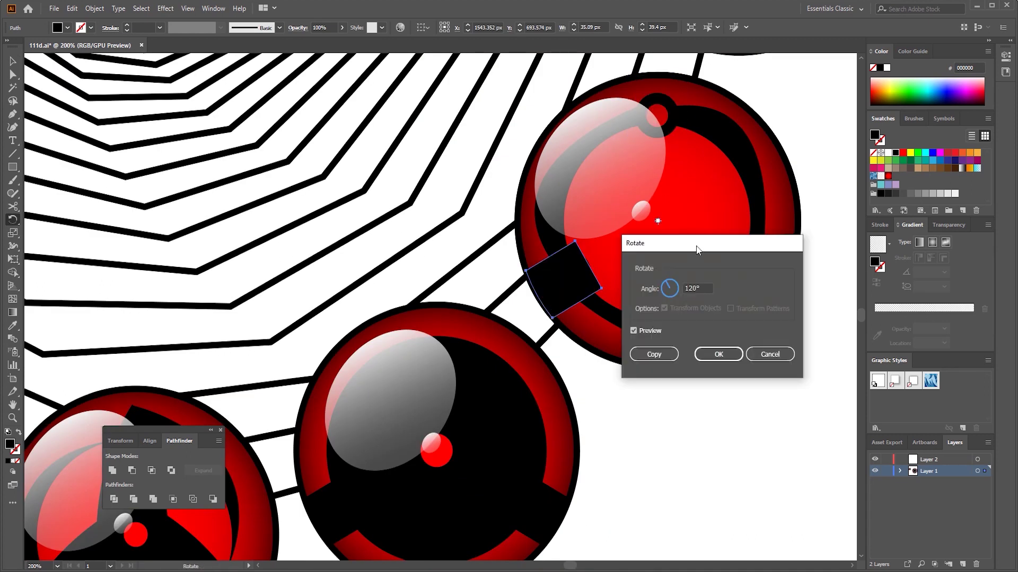
{"action": "type", "text": "60"}
{"action": "left_click", "coordinate": [662, 354]}
{"action": "key", "text": "ctrl+d"}
{"action": "key", "text": "ctrl+d"}
{"action": "key", "text": "ctrl+d"}
{"action": "key", "text": "v"}
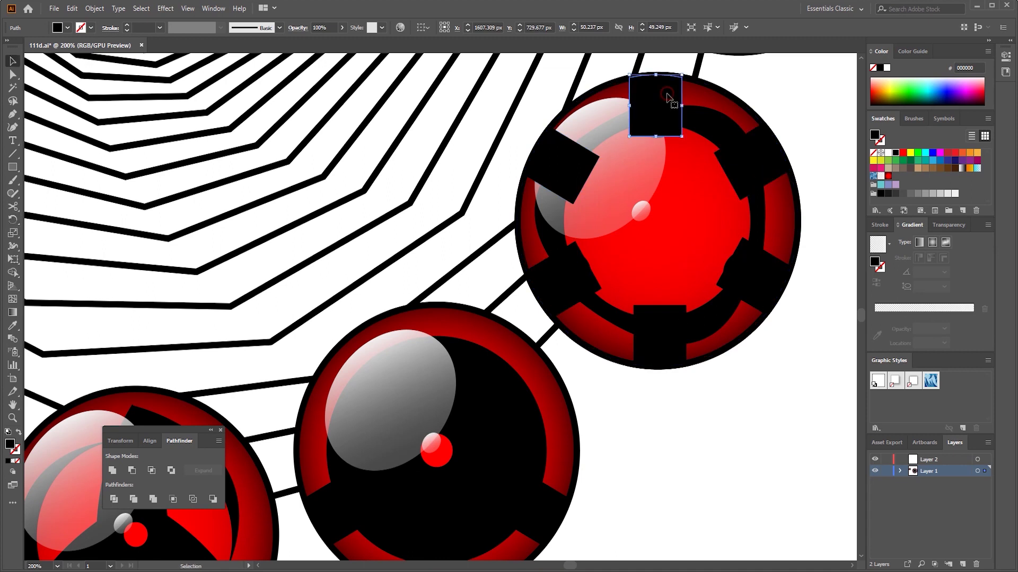
Delete the unwanted extra black bars.
{"action": "key", "text": "Delete"}
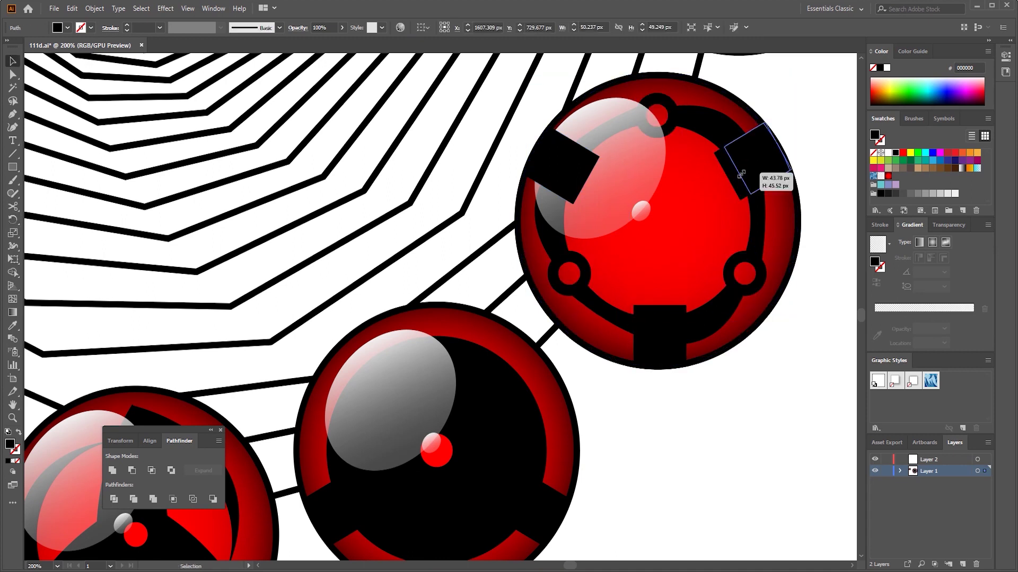
{"action": "left_click", "coordinate": [705, 244]}
{"action": "left_click", "coordinate": [666, 316]}
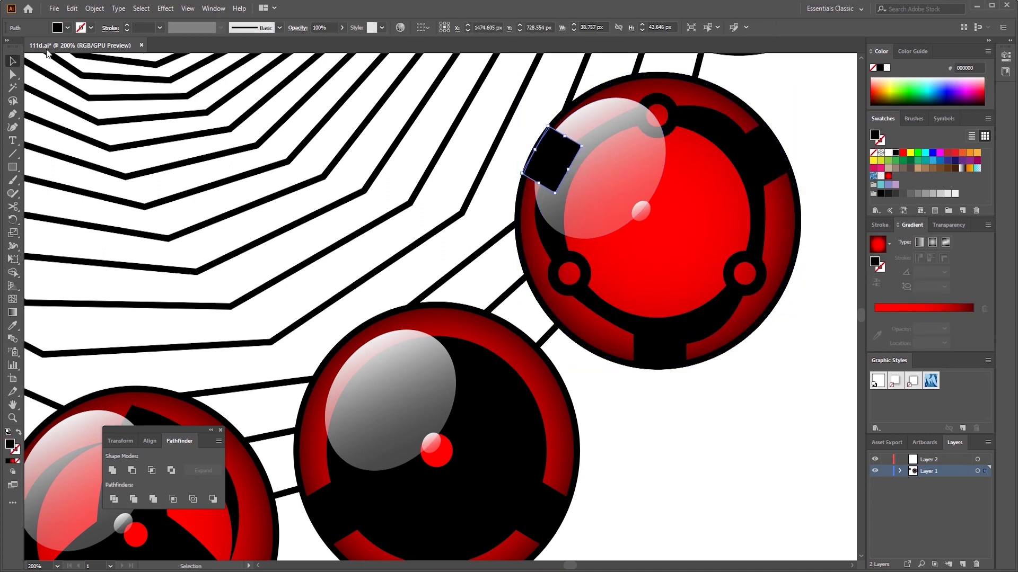
{"action": "key", "text": "Delete"}
Zoom out and centre the complete ring of twelve eyes in view.
{"action": "scroll", "coordinate": [630, 205], "scroll_direction": "down", "scroll_amount": 2}
{"action": "scroll", "coordinate": [629, 205], "scroll_direction": "down", "scroll_amount": 1}
{"action": "scroll", "coordinate": [599, 123], "scroll_direction": "down", "scroll_amount": 2}
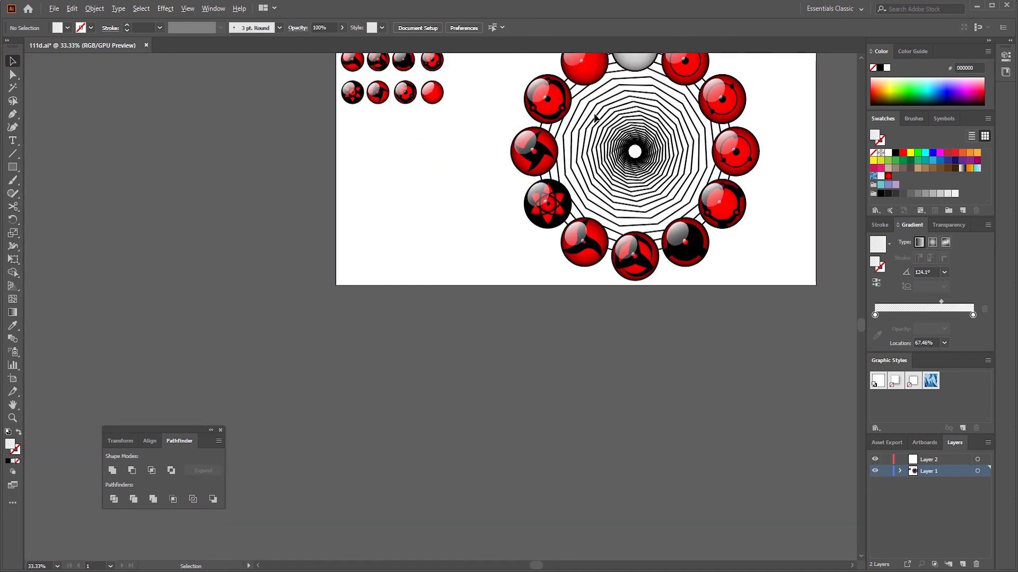
{"action": "left_click_drag", "start_coordinate": [494, 92], "coordinate": [461, 199]}
{"action": "scroll", "coordinate": [752, 254], "scroll_direction": "down", "scroll_amount": 1}
{"action": "scroll", "coordinate": [751, 255], "scroll_direction": "up", "scroll_amount": 2}
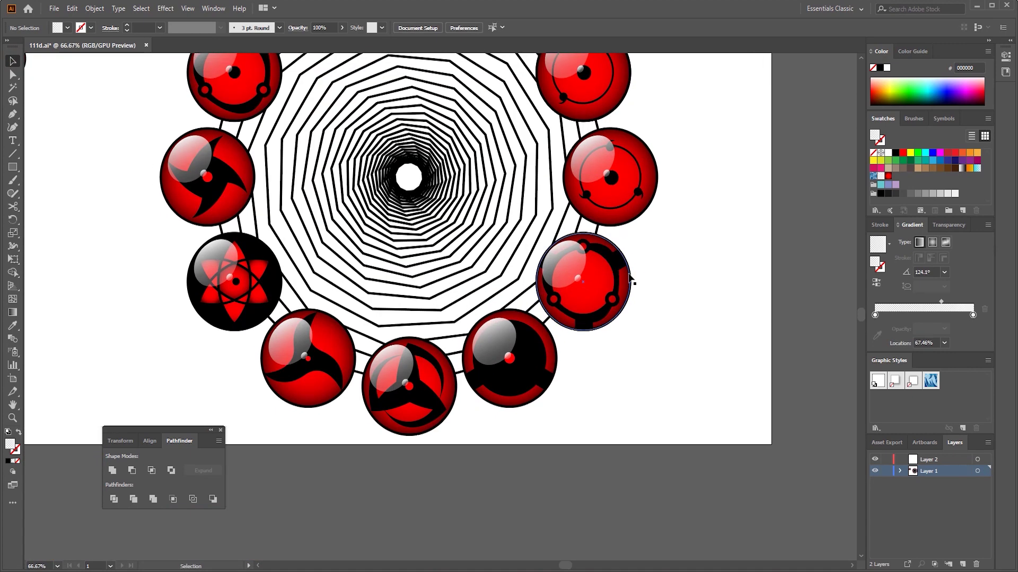
{"action": "left_click_drag", "start_coordinate": [751, 254], "coordinate": [764, 258]}
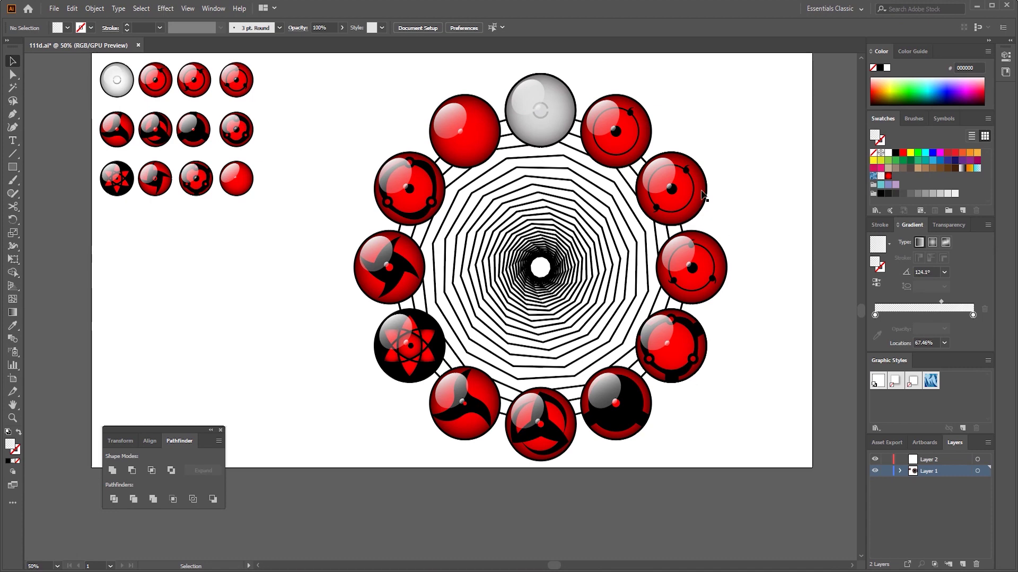